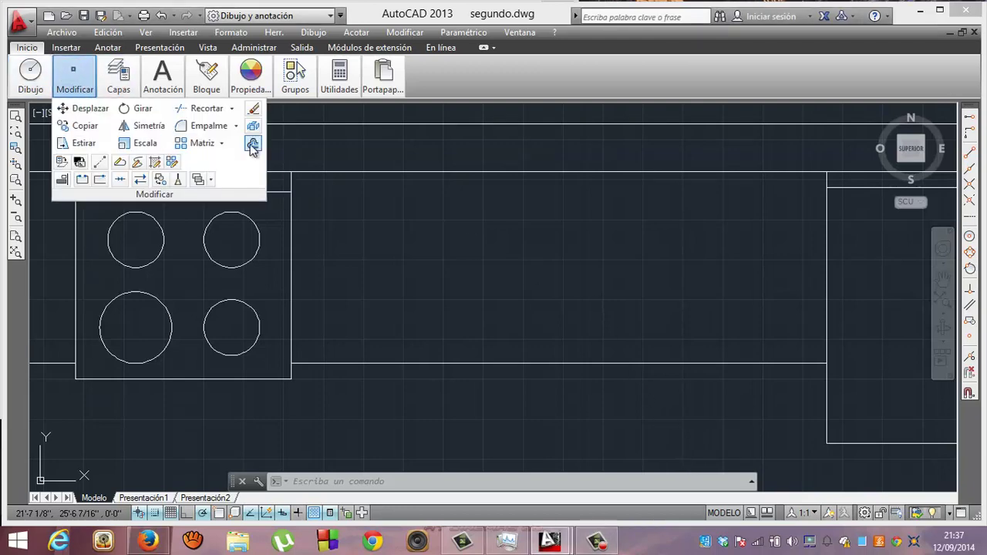
Step: Offset the top horizontal line at a distance of 1
click(253, 144)
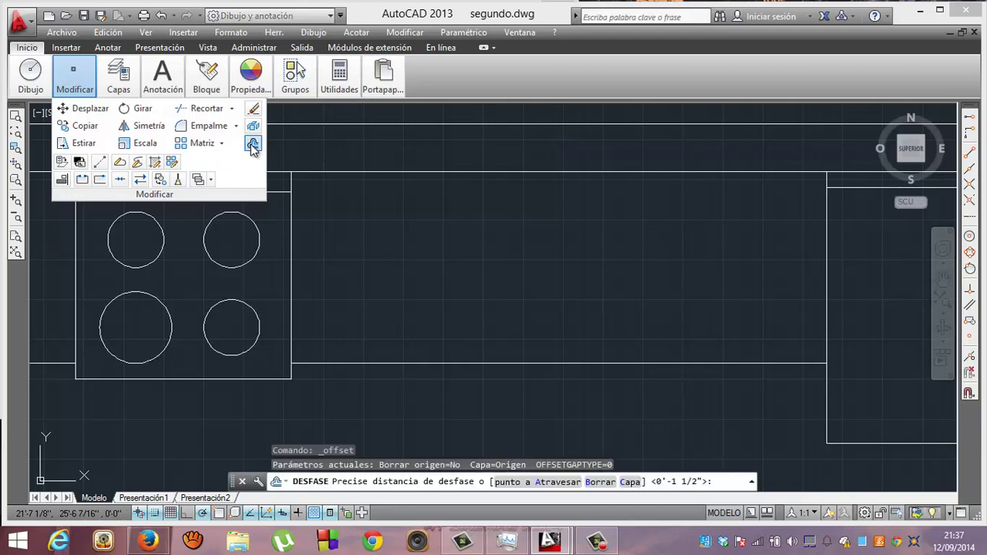
text(1)
key(Return)
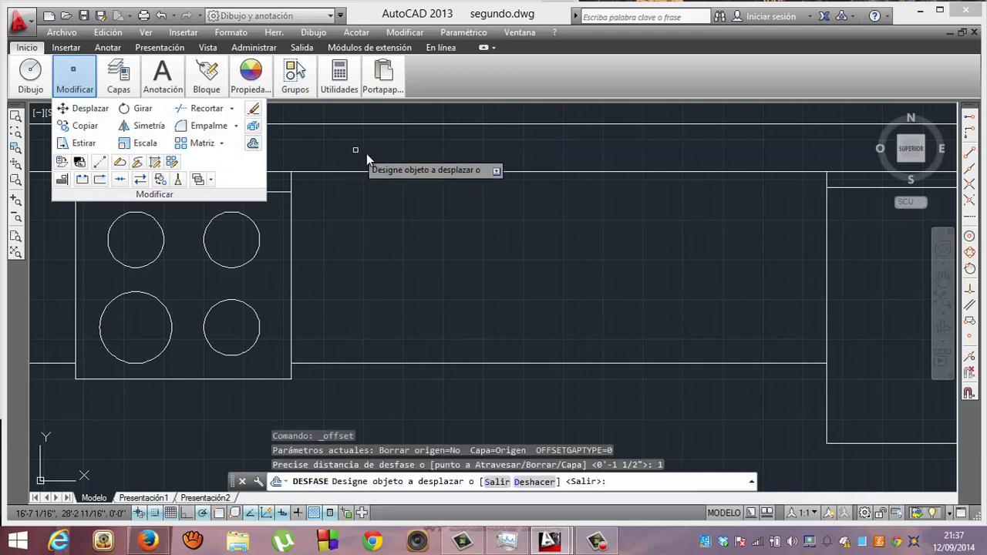
click(363, 171)
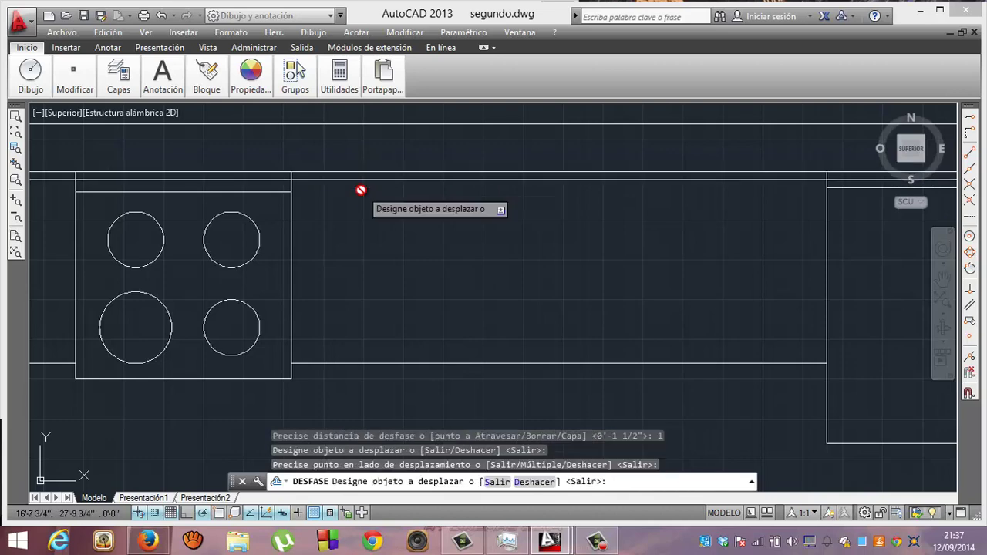
key(Return)
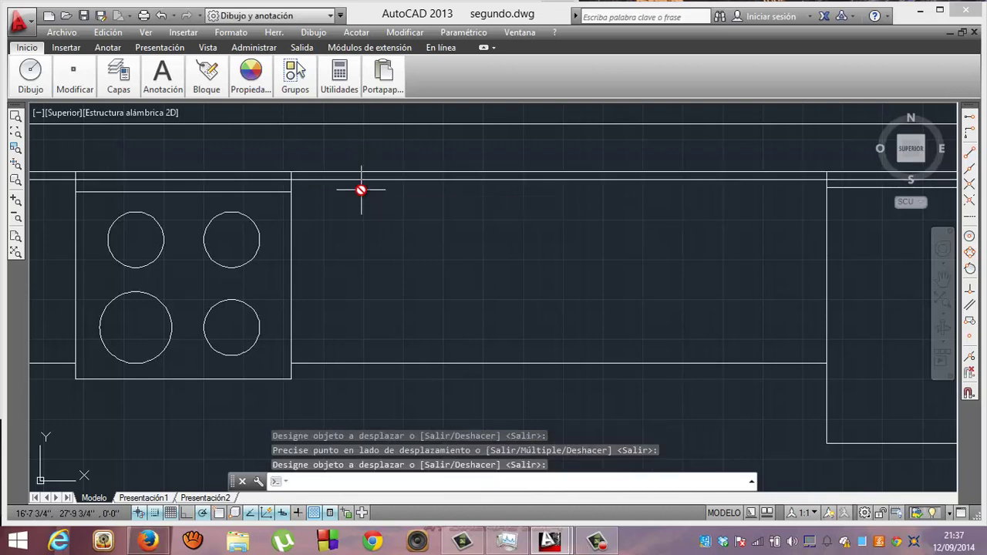
Step: Restart the offset at a 1.5 distance and pick the long lower horizontal line
text(1.5)
key(Return)
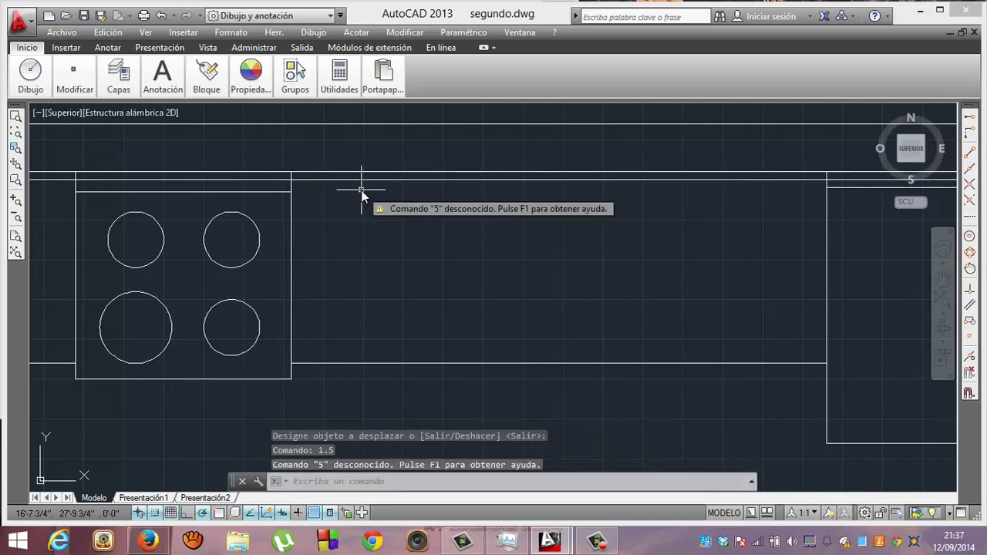
key(Return)
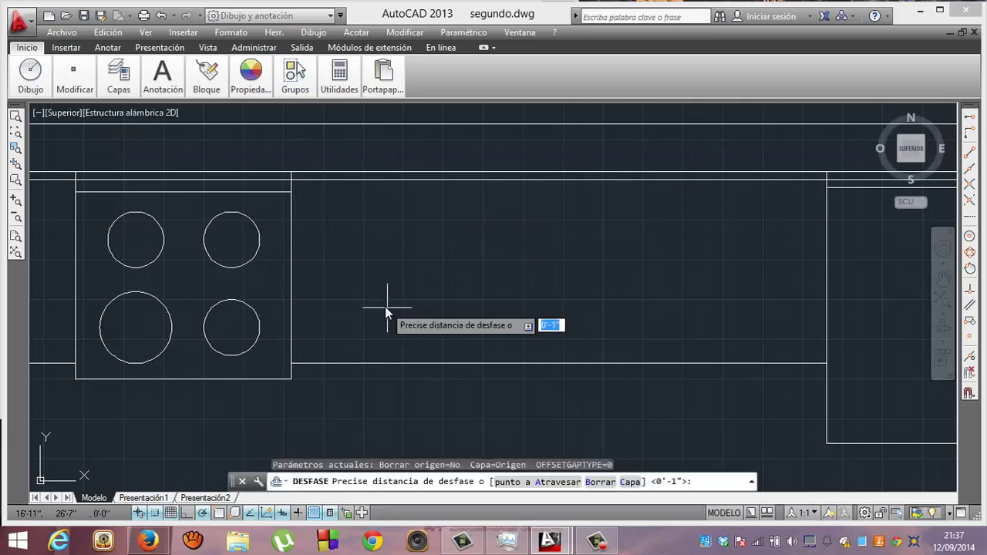
text(1.5)
key(Return)
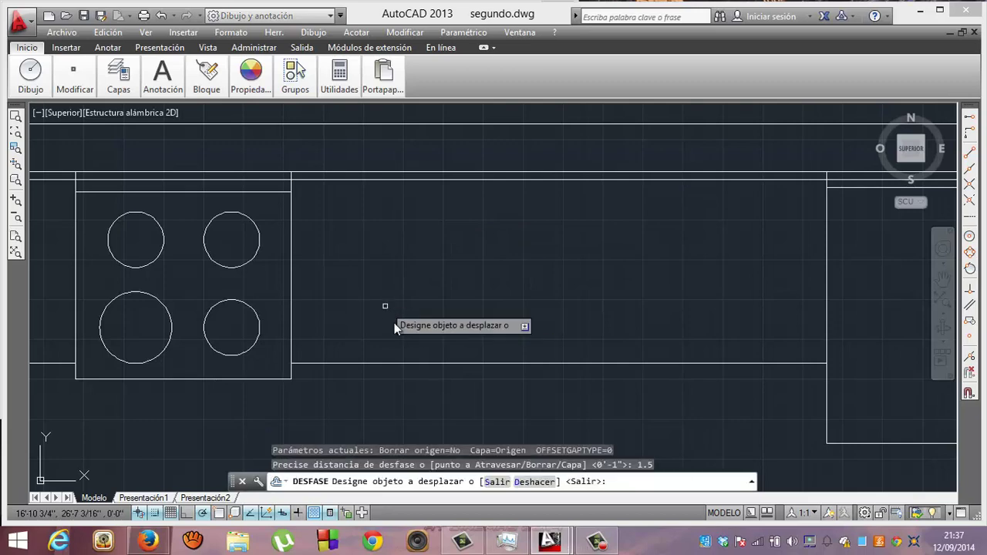
click(404, 363)
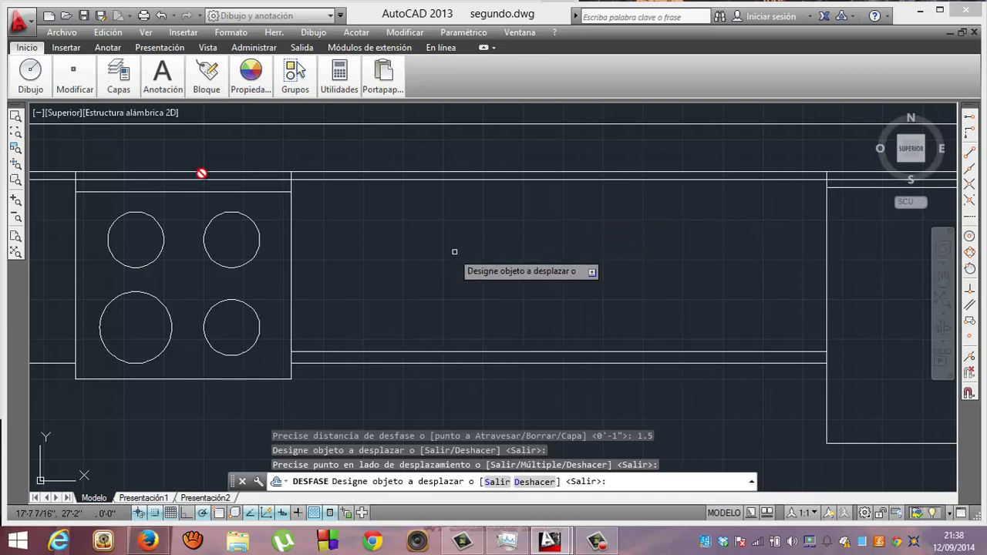
mouse_move(74, 77)
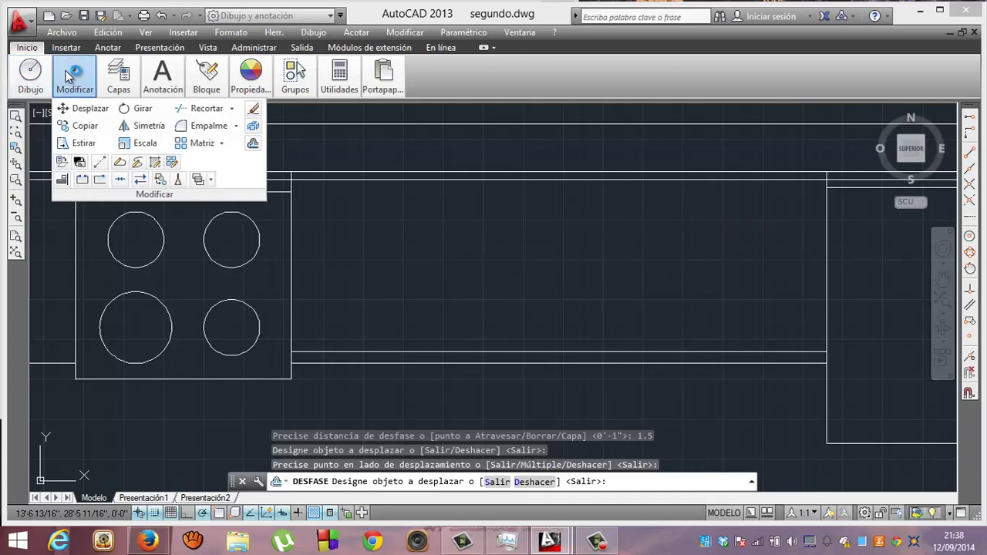
click(254, 145)
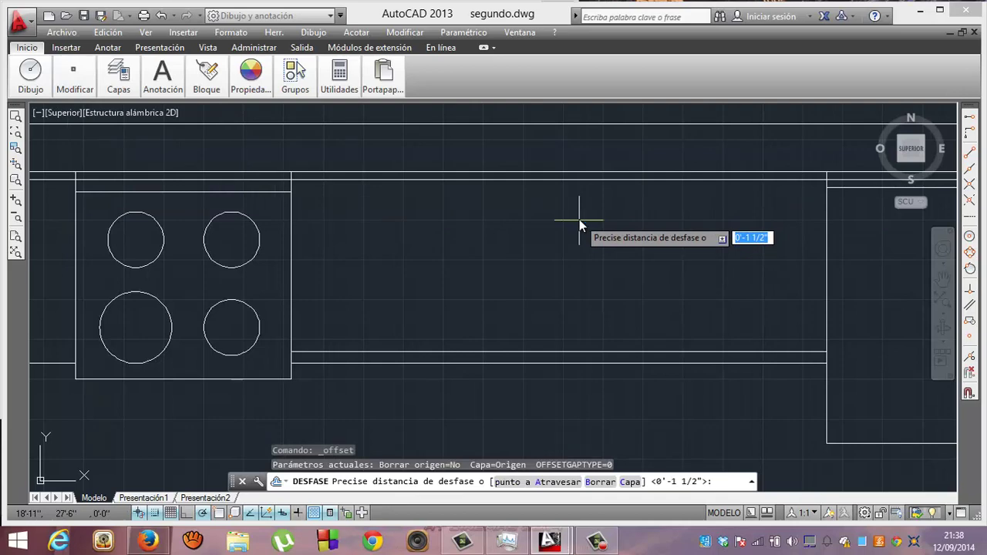
text(10)
key(Return)
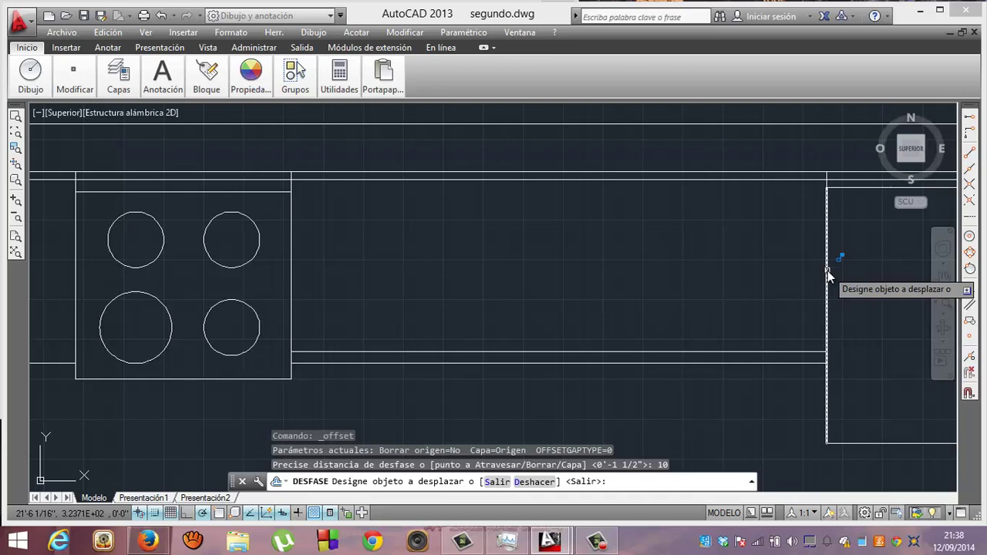
click(828, 276)
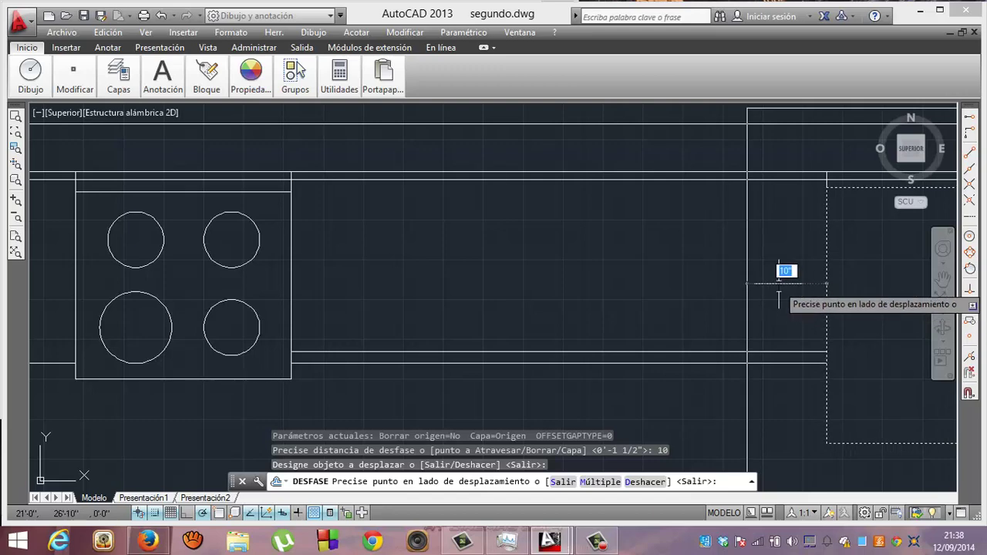
click(778, 283)
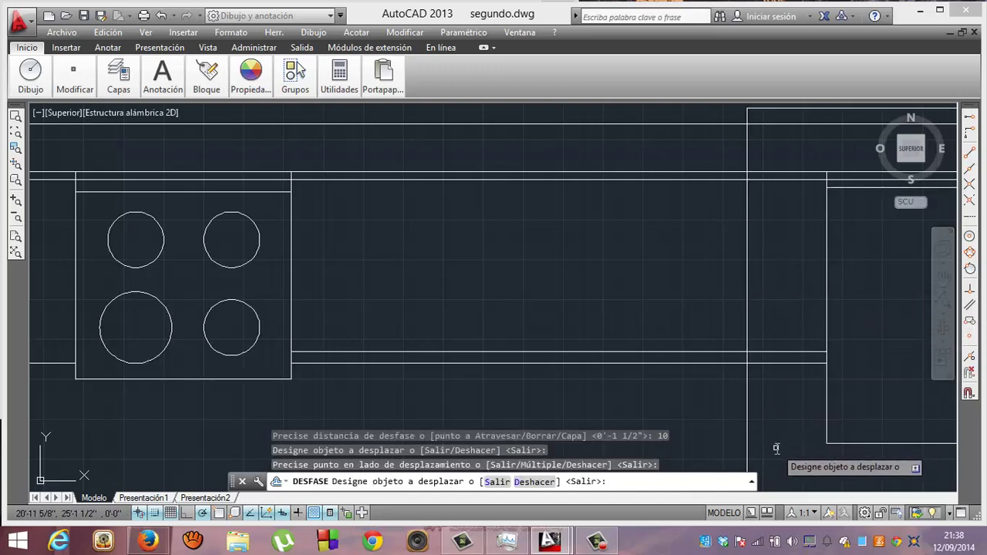
key(ctrl+z)
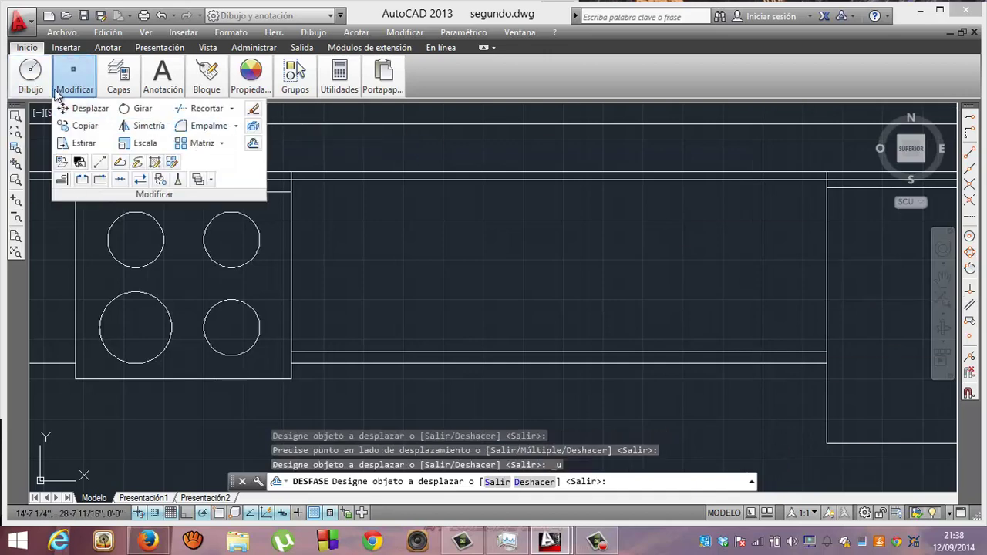
mouse_move(208, 126)
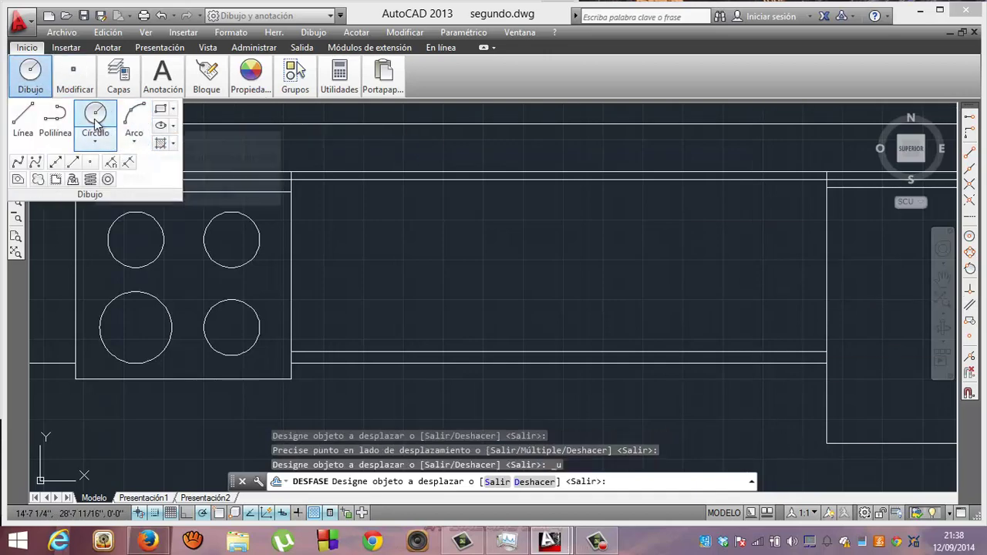
mouse_move(74, 78)
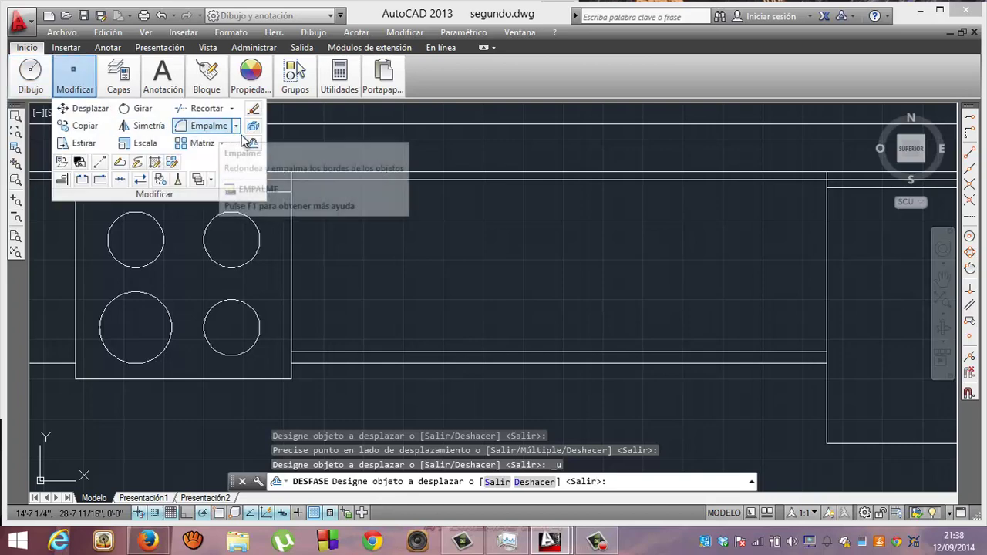
click(248, 142)
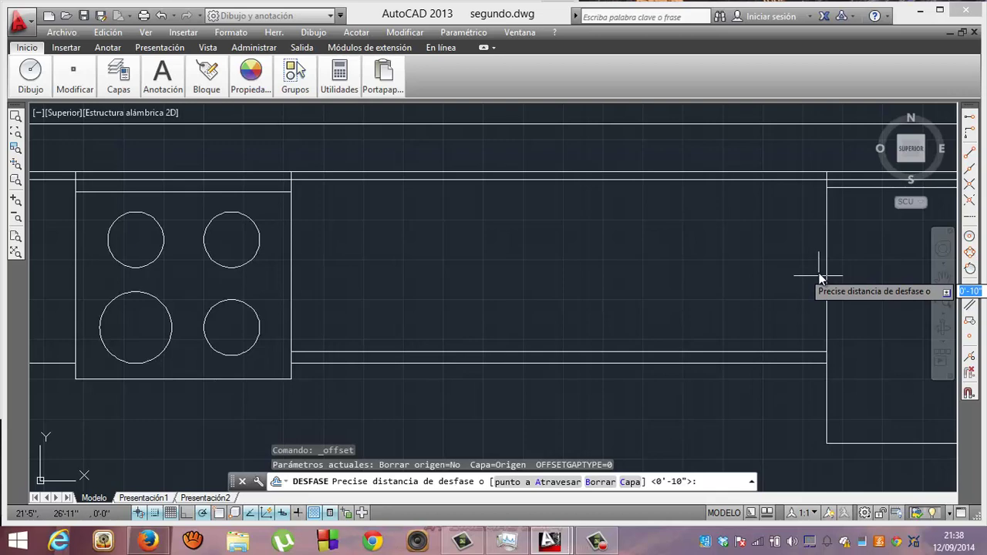
key(Return)
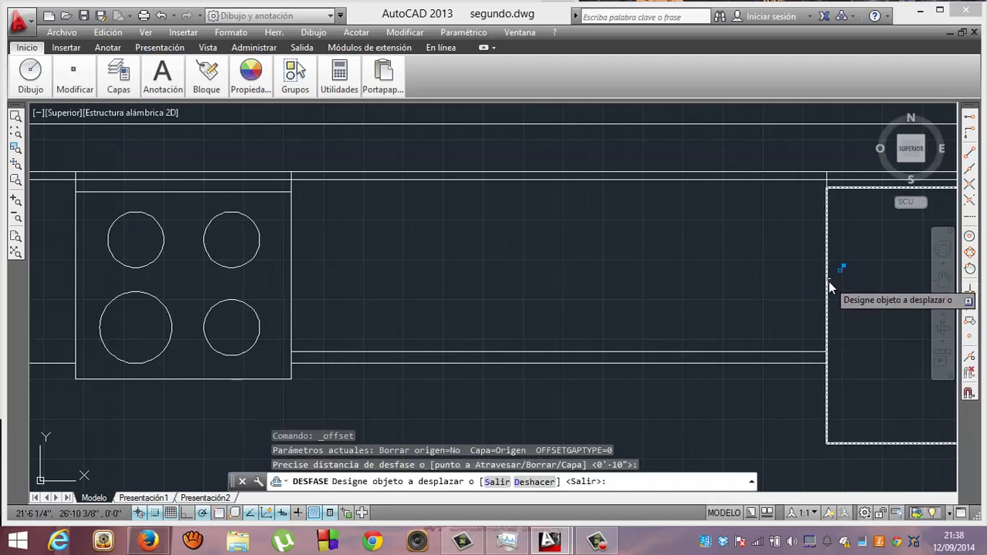
click(828, 281)
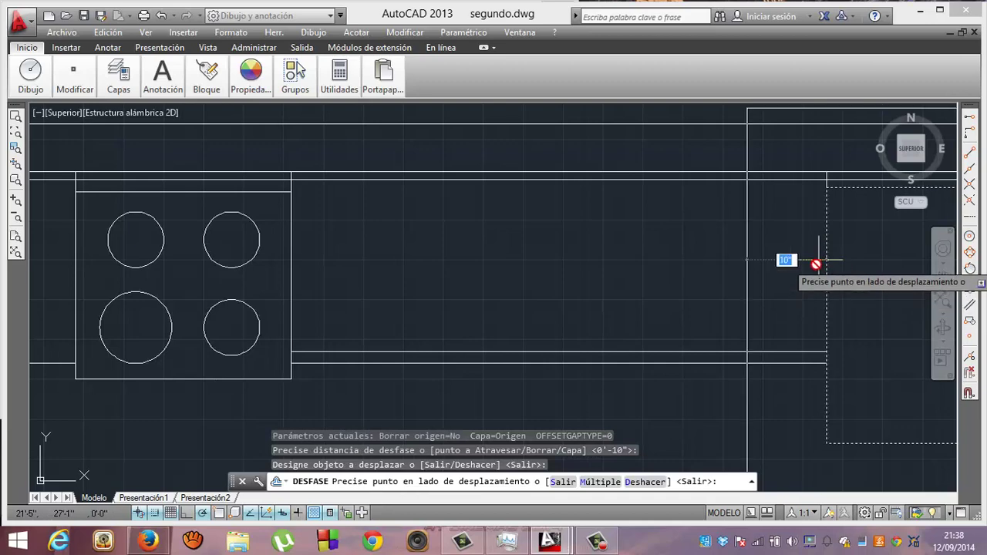
key(Escape)
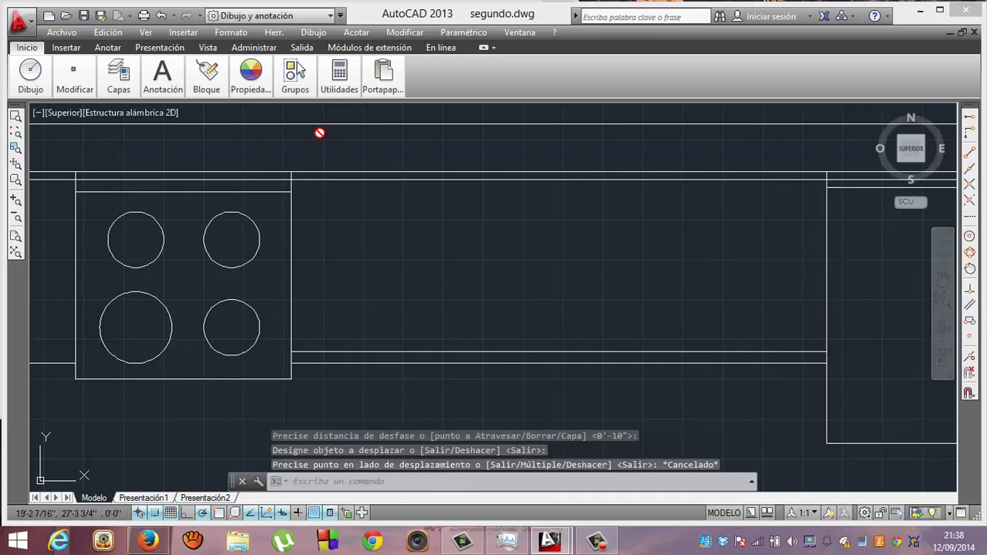
click(318, 123)
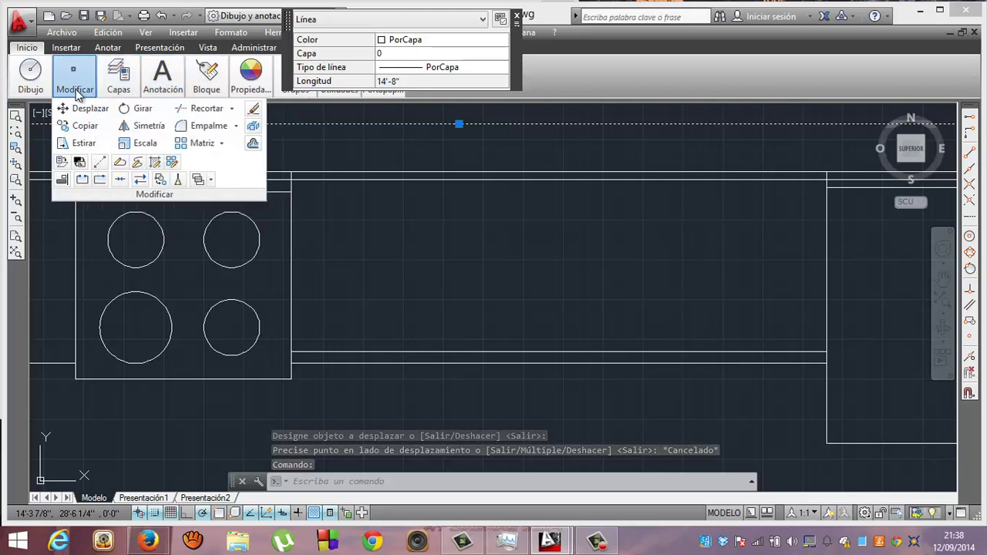
mouse_move(74, 77)
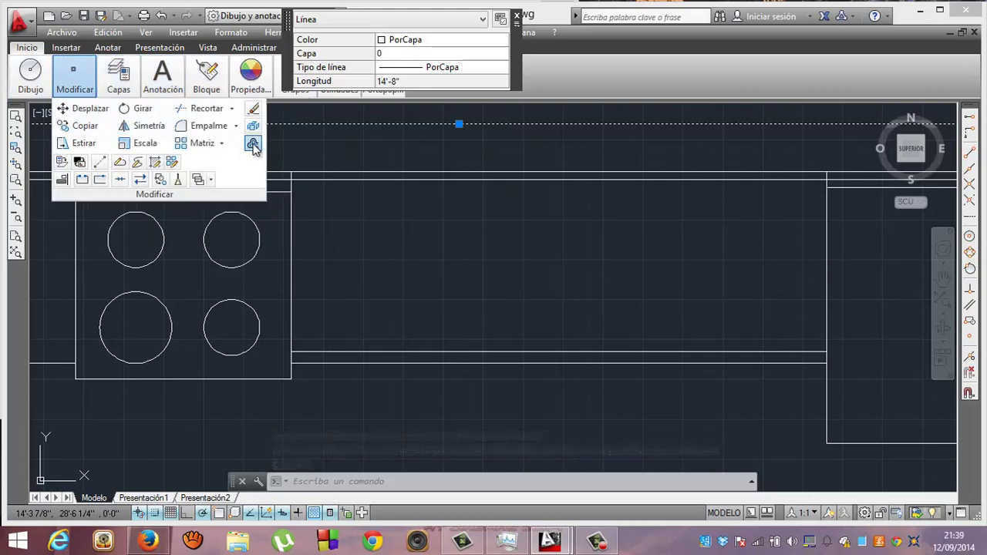
click(253, 143)
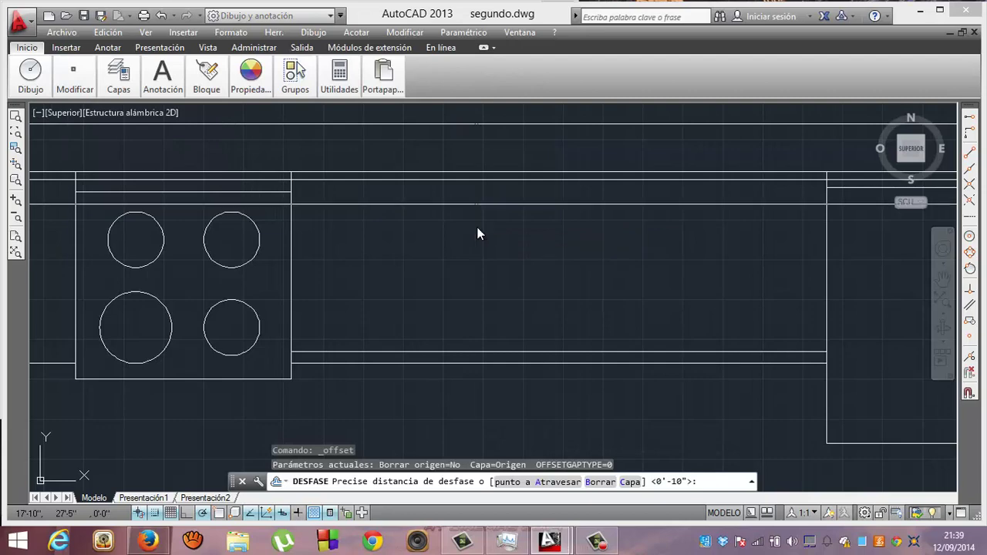
key(Return)
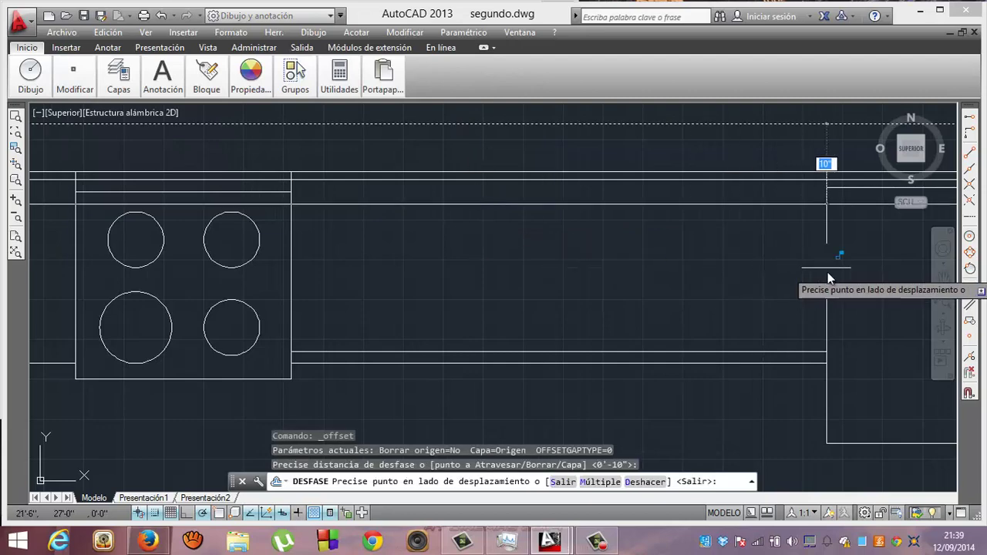
key(Escape)
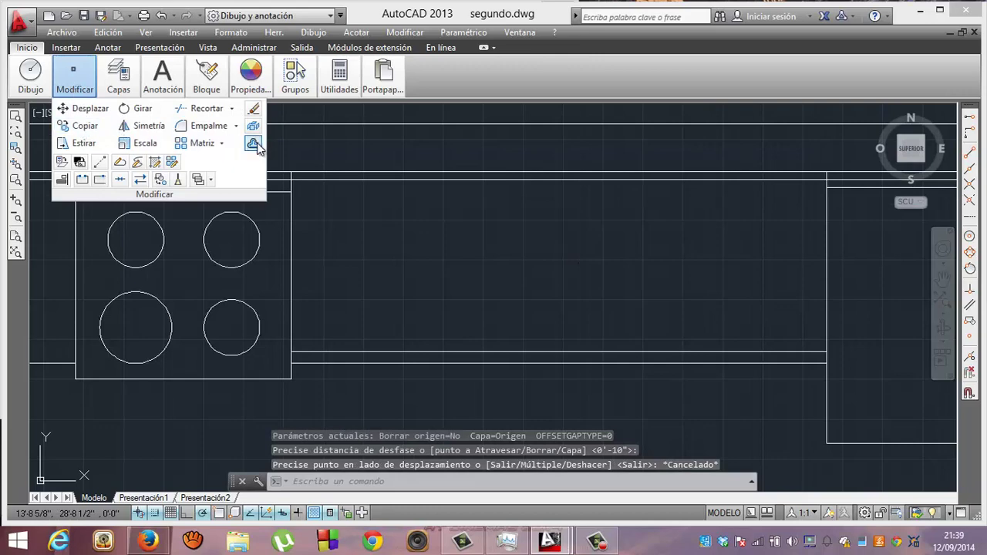
Step: Try offsetting the right rectangle's left edge 10 inches to the left, undoing both attempts
click(253, 144)
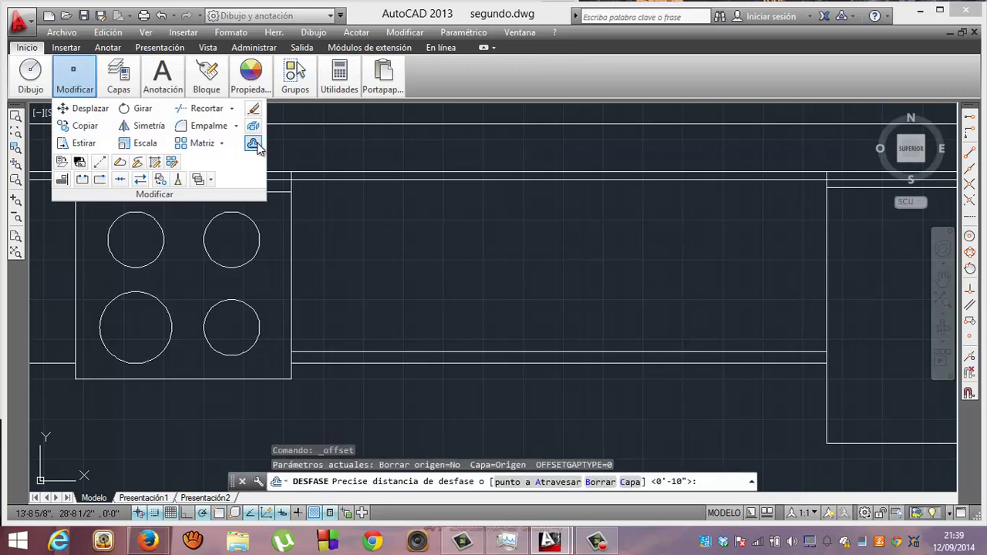
text(10)
key(Return)
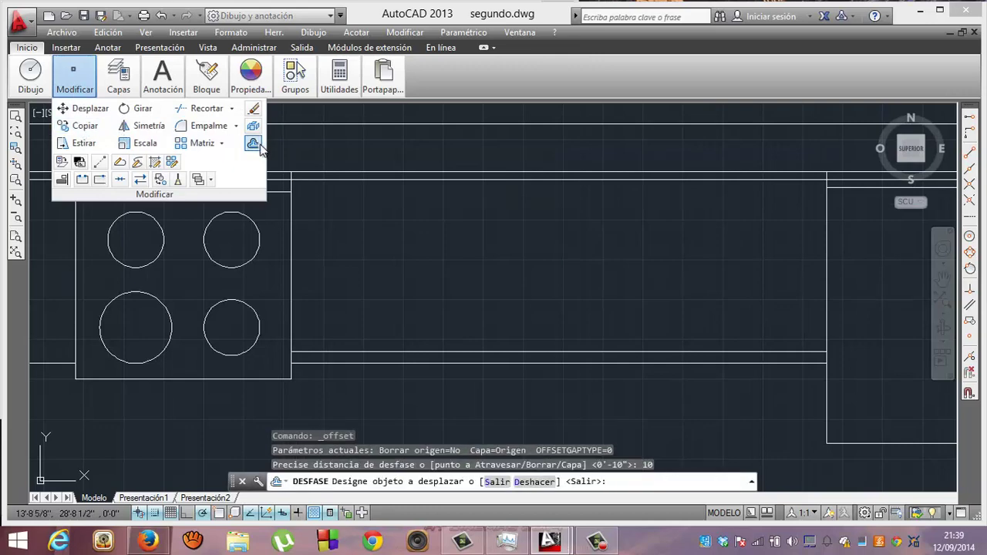
click(826, 261)
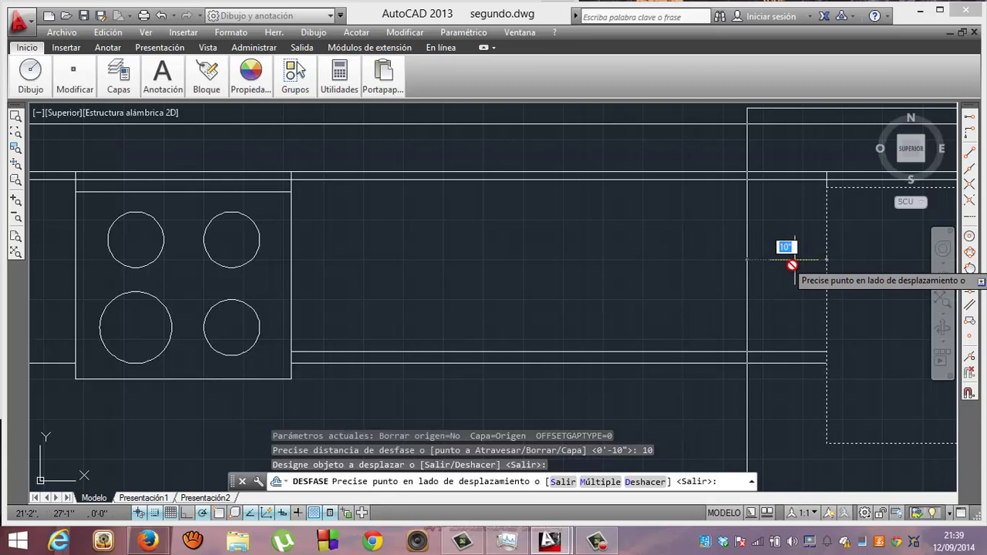
click(791, 272)
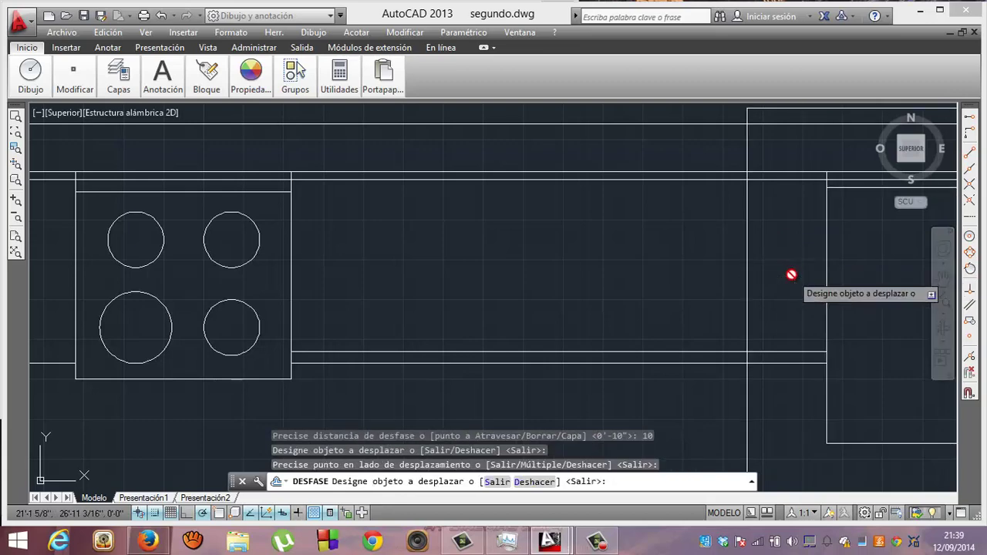
key(ctrl+z)
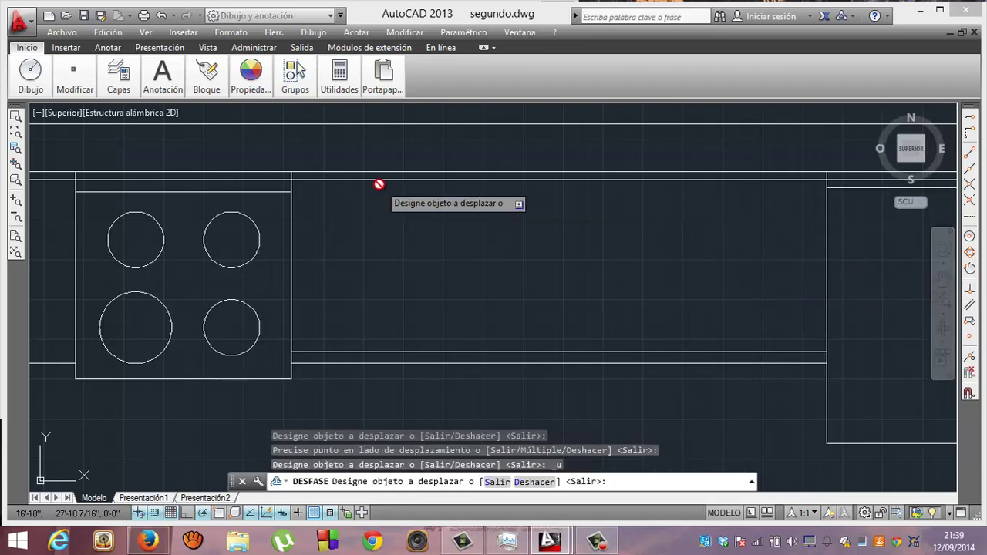
mouse_move(74, 78)
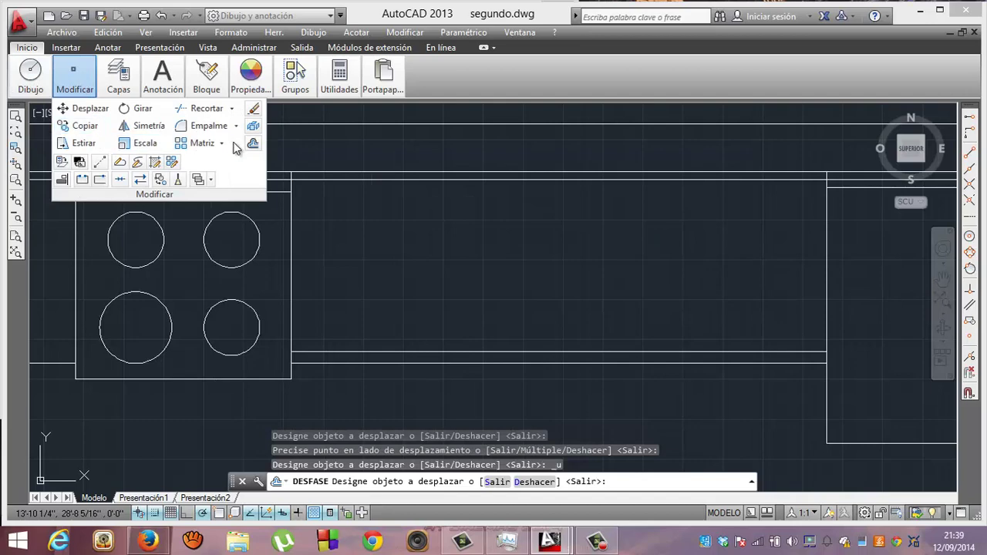
click(253, 145)
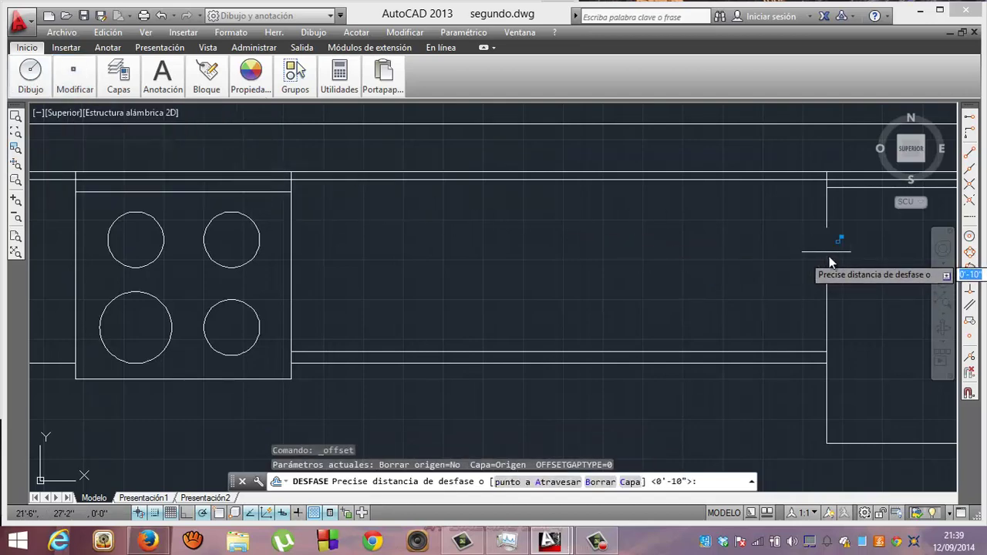
key(Return)
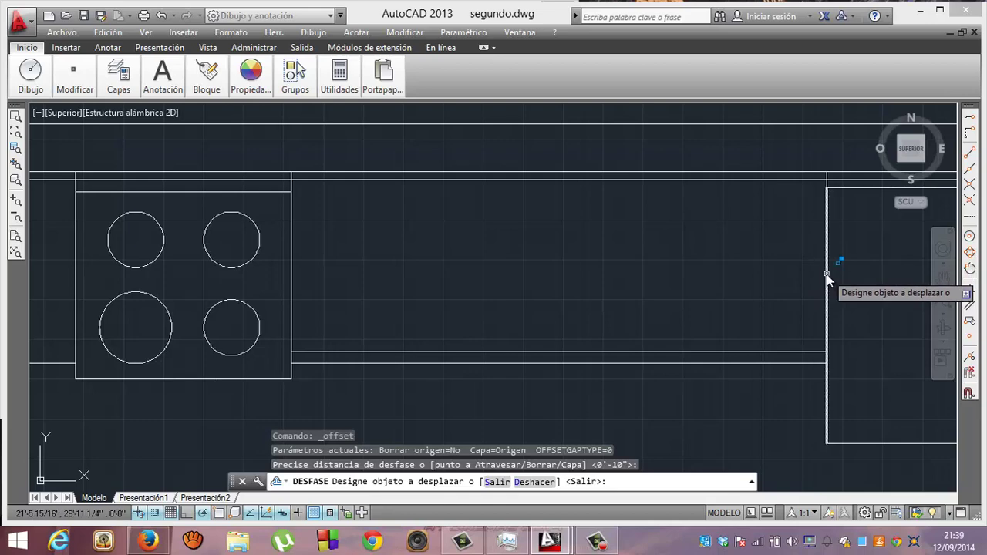
click(826, 273)
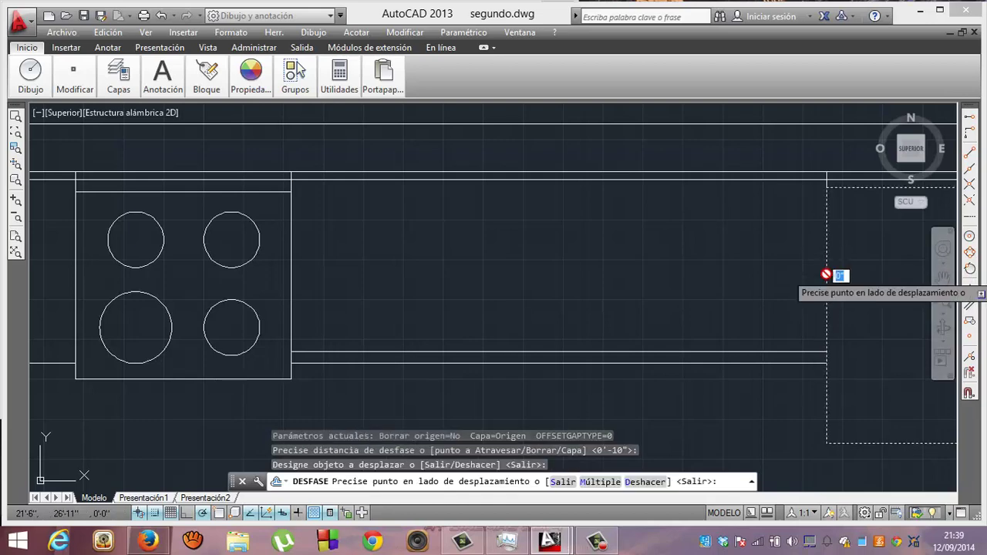
click(785, 276)
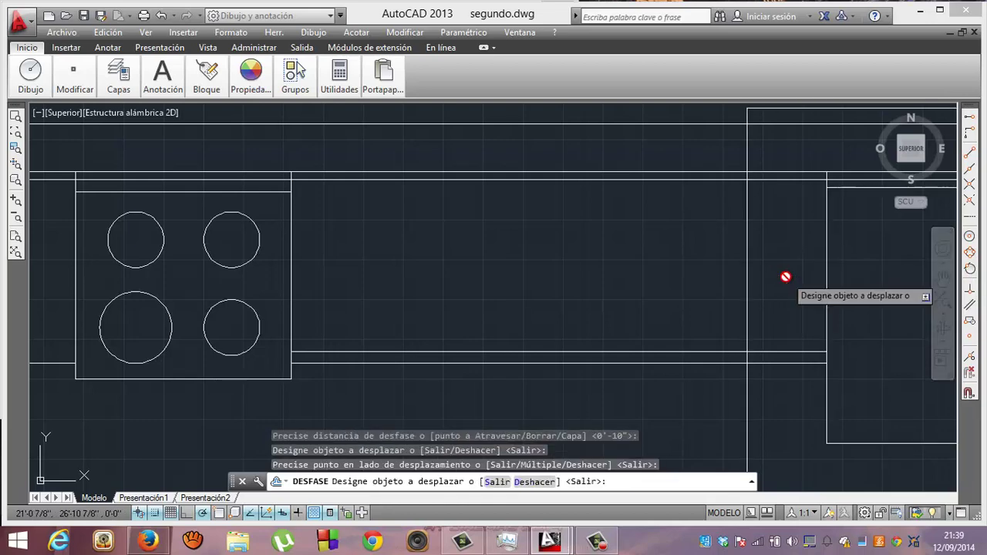
text(u)
key(Return)
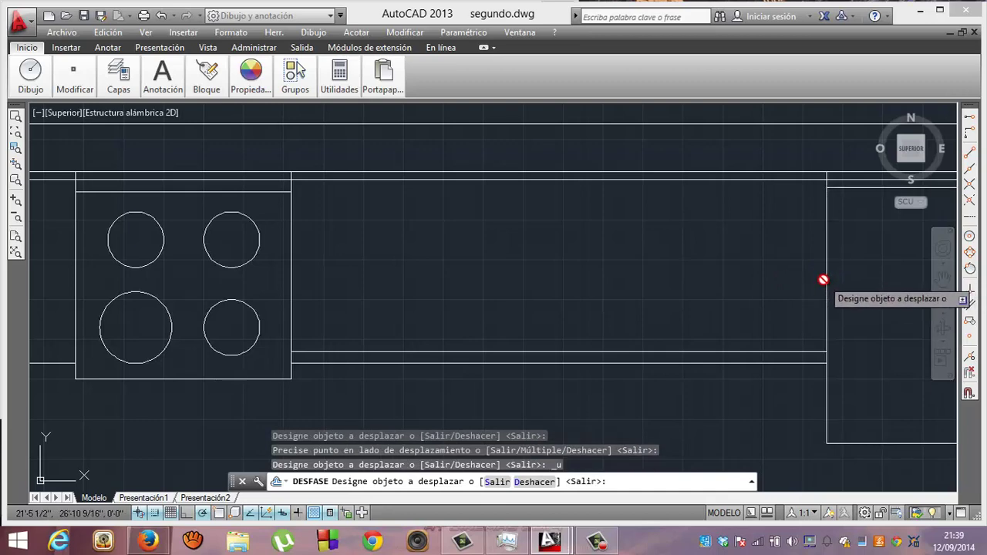
Step: Repeatedly pick the right vertical line for offsetting, then cancel the stray selection and command
click(827, 278)
click(827, 277)
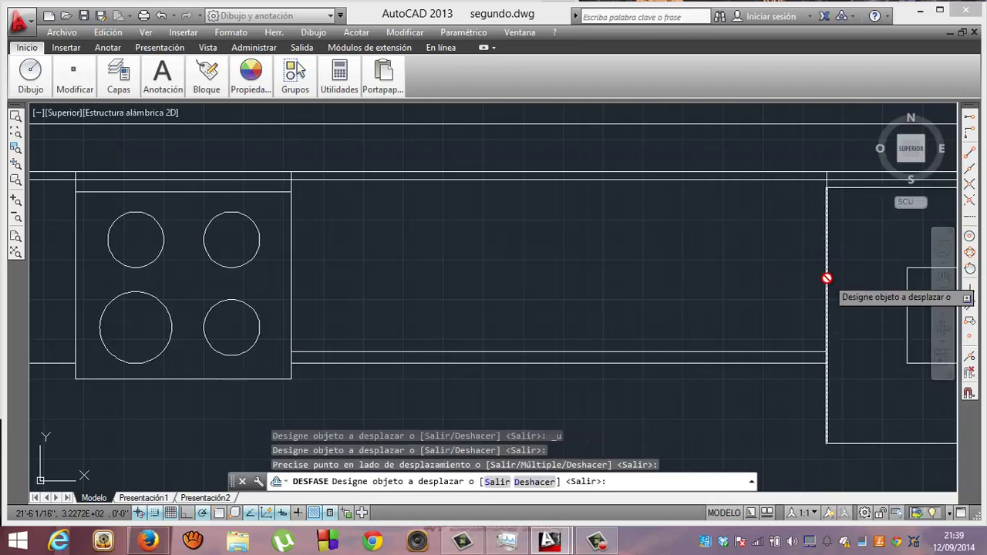
click(826, 277)
click(826, 278)
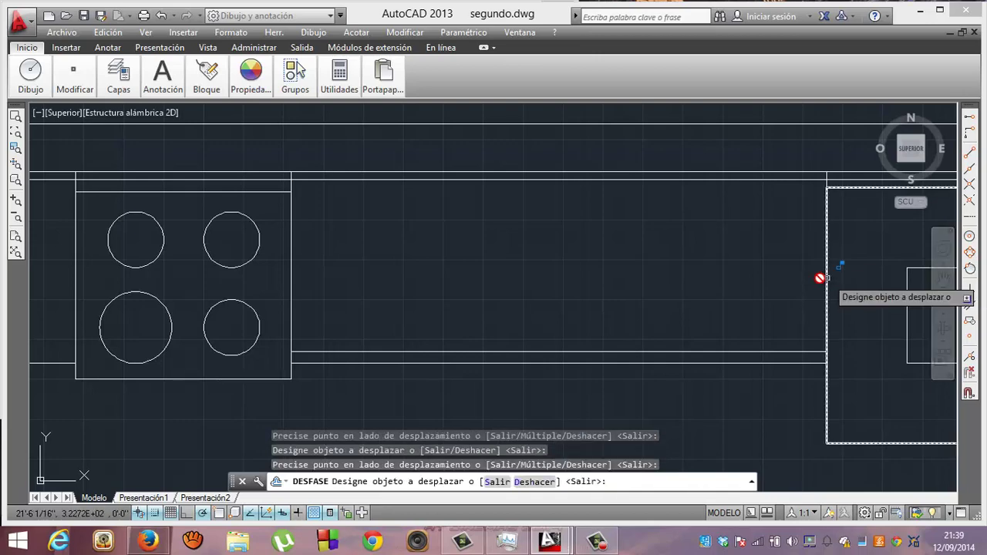
click(780, 280)
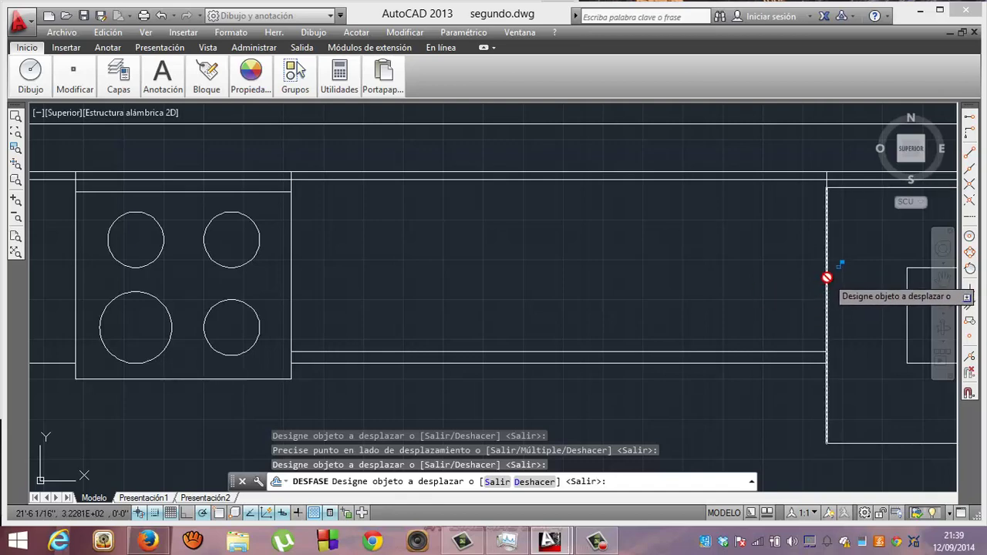
click(826, 278)
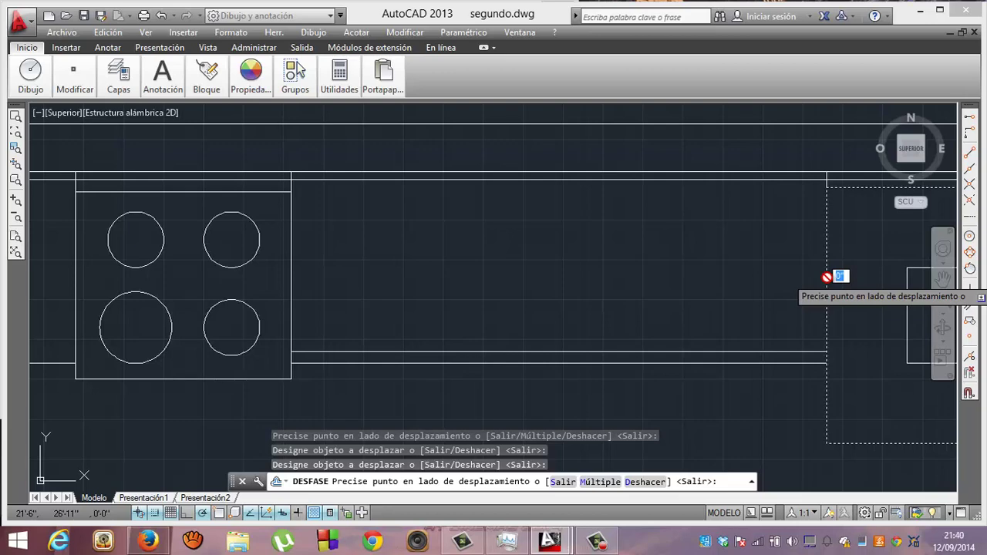
click(826, 277)
click(728, 289)
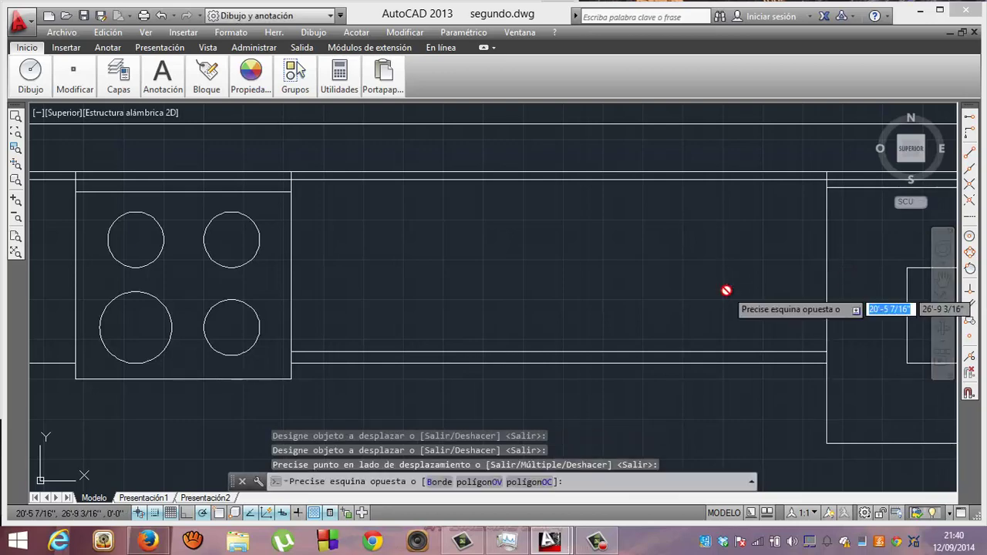
key(Escape)
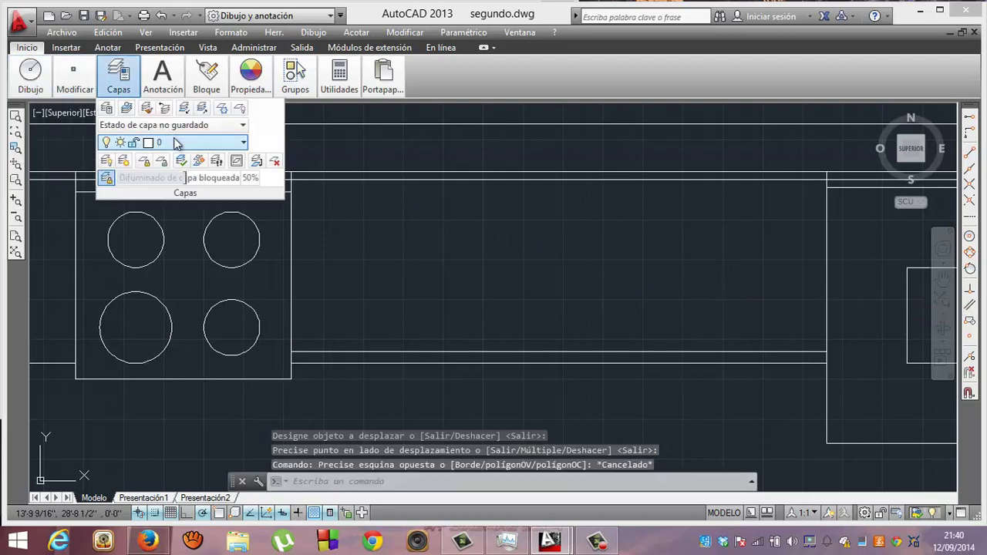
mouse_move(74, 78)
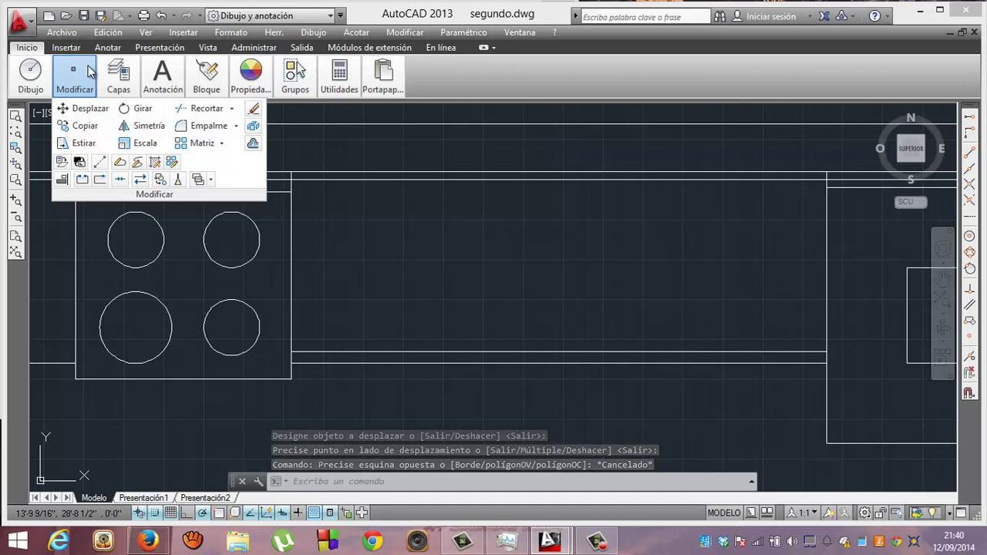
key(Escape)
key(Escape)
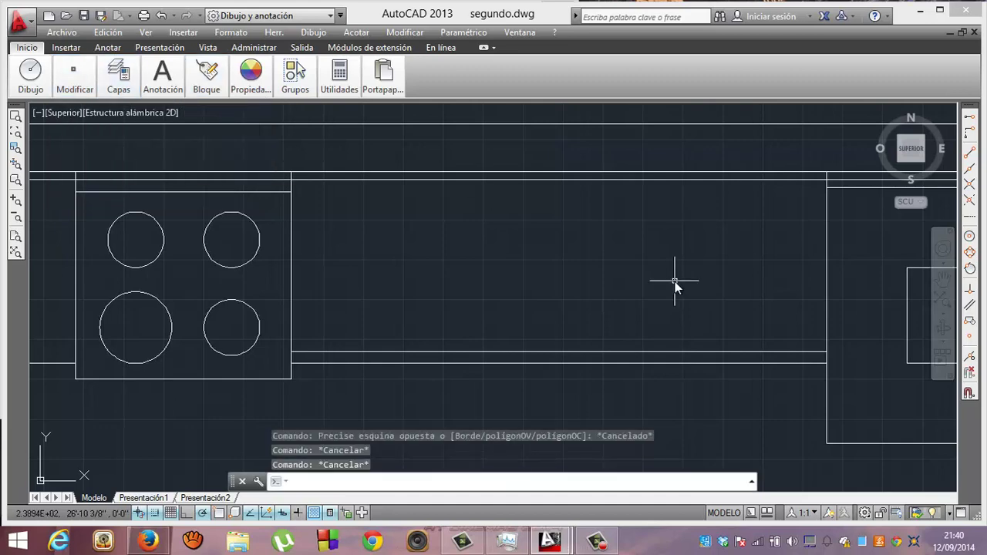
Step: Offset the right block's left edge 10 inches to the left with DESF
text(desf)
key(Return)
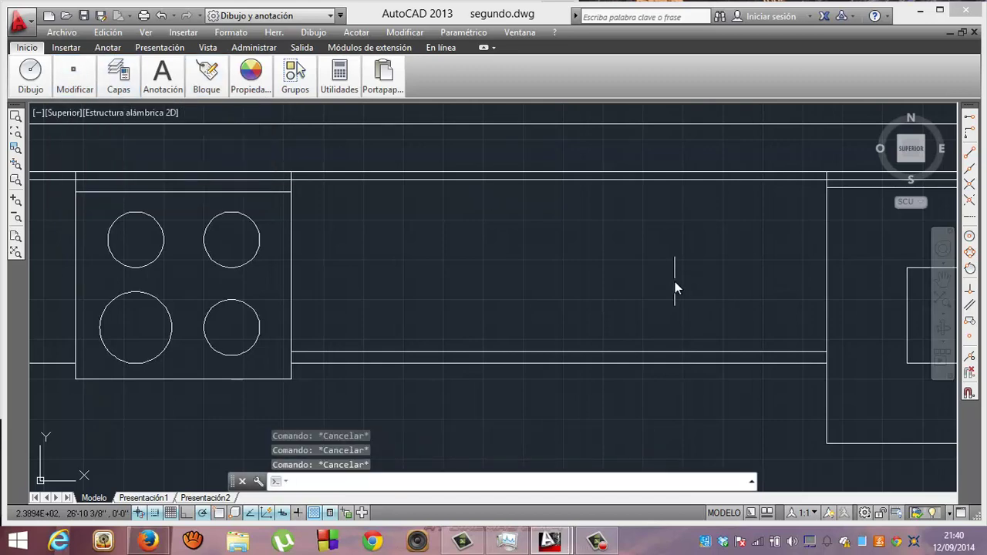
key(Return)
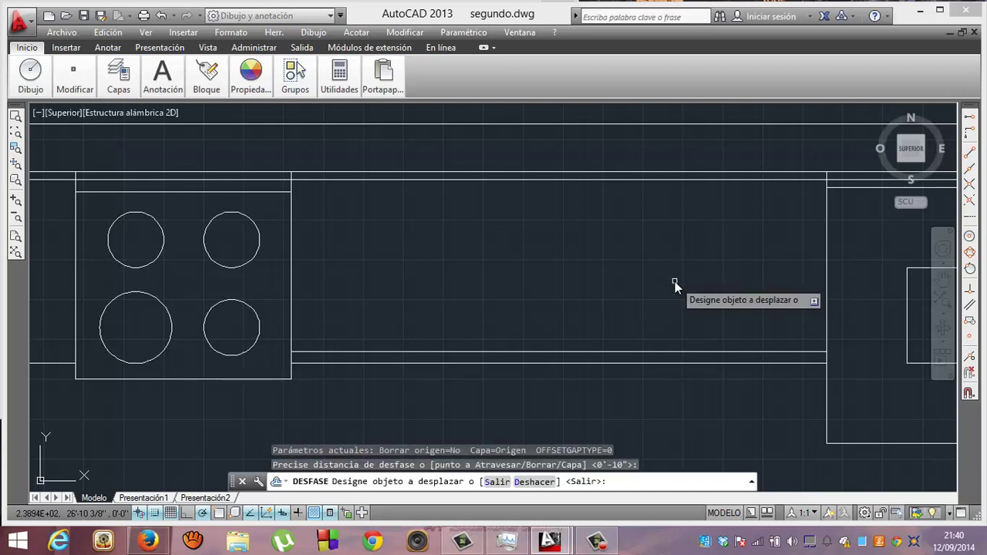
click(826, 182)
click(765, 201)
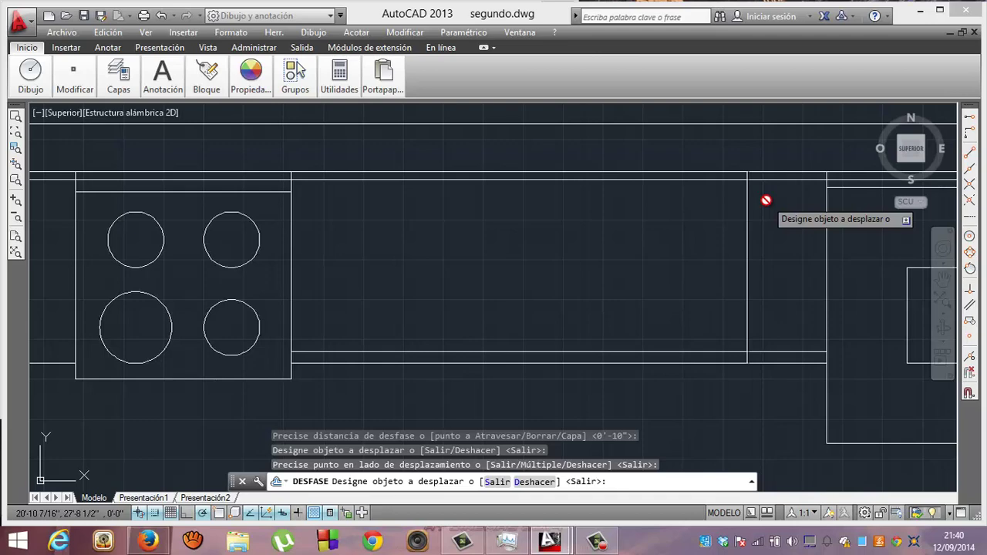
key(Return)
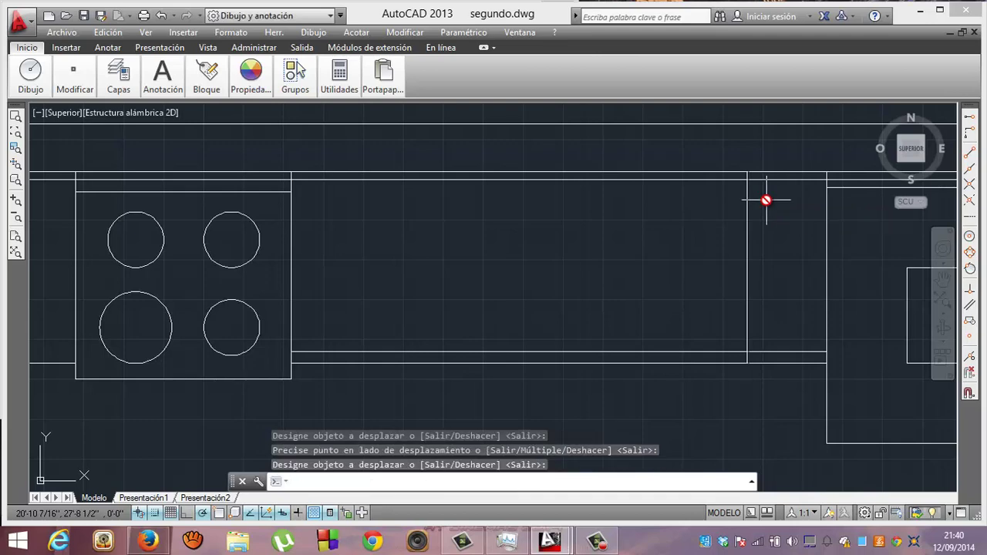
key(Return)
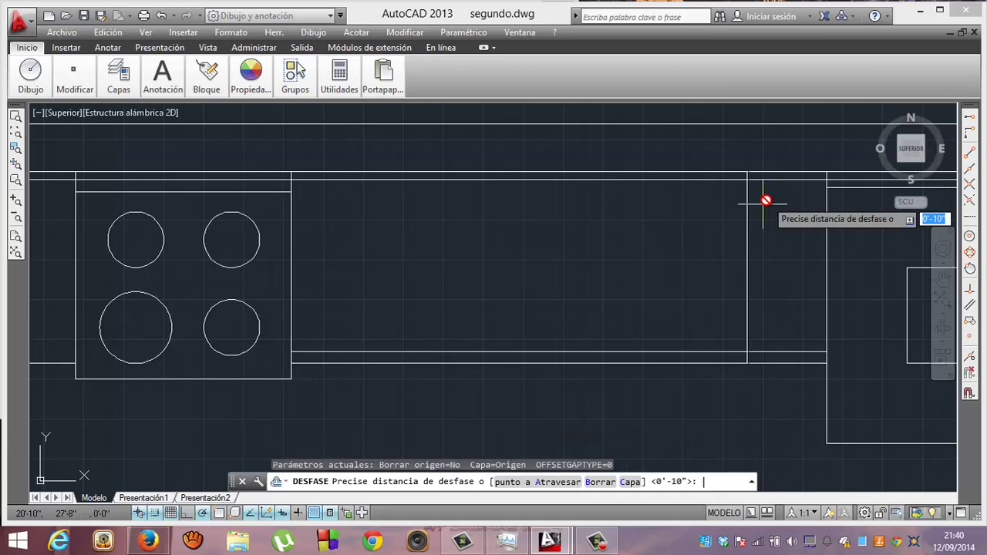
Step: Offset the new 10-inch vertical line 2'-9" further to the left
text(2)
text('9)
key(Return)
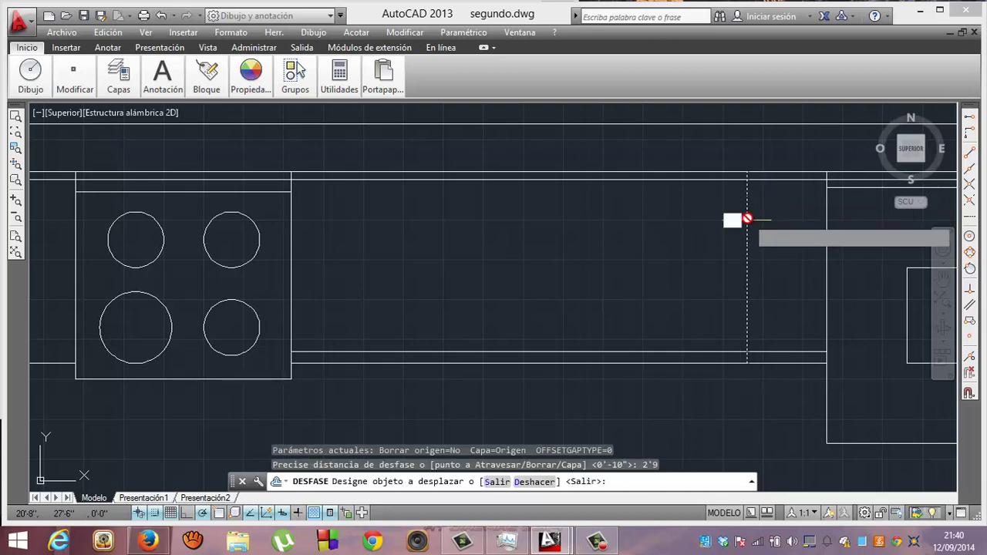
click(747, 220)
click(560, 229)
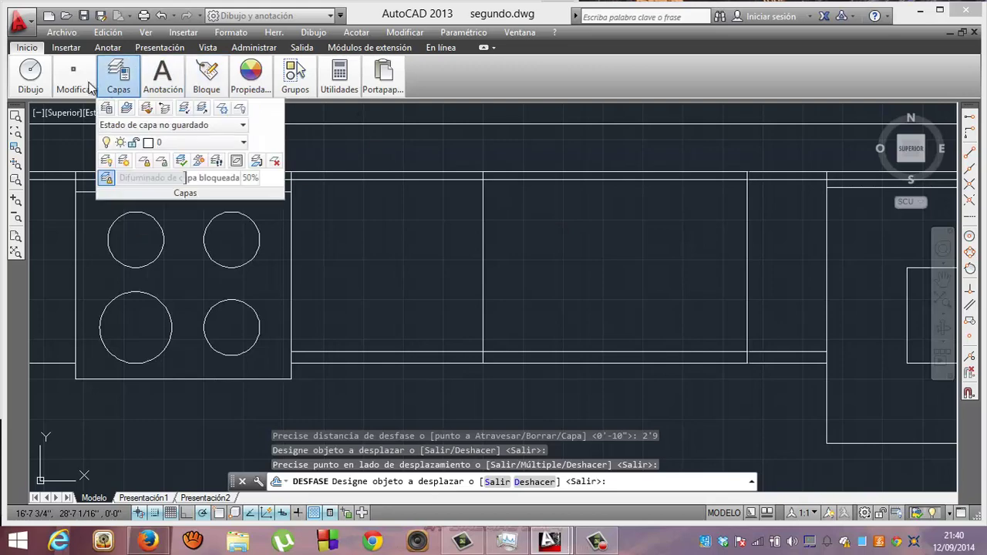
mouse_move(75, 78)
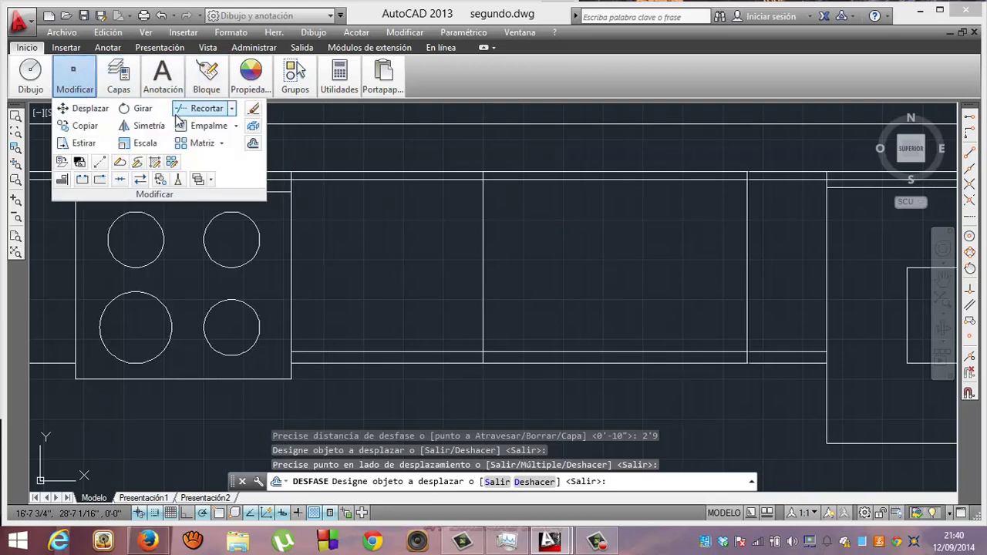
Step: Fillet the left and right new vertical lines to the inner top line, forming the top corners
click(186, 127)
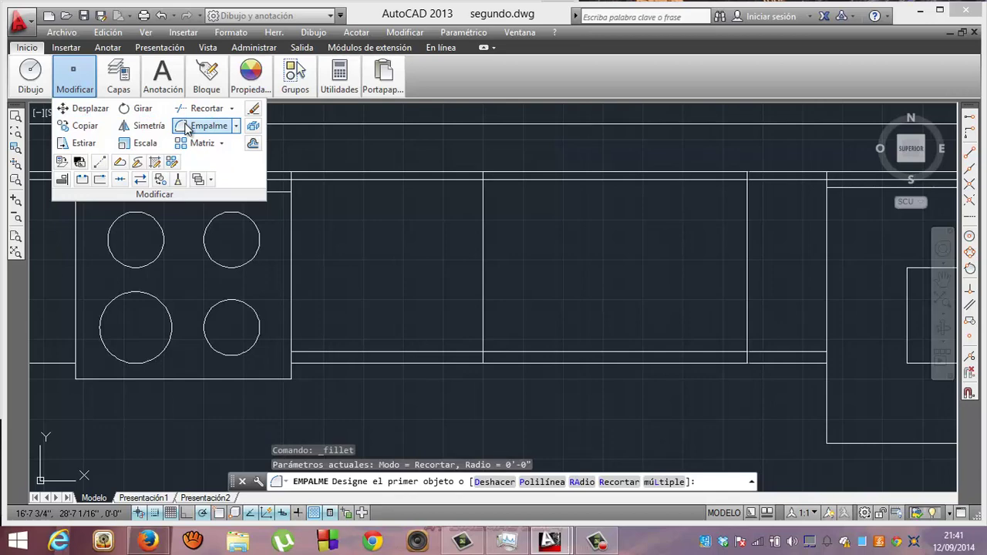
click(484, 204)
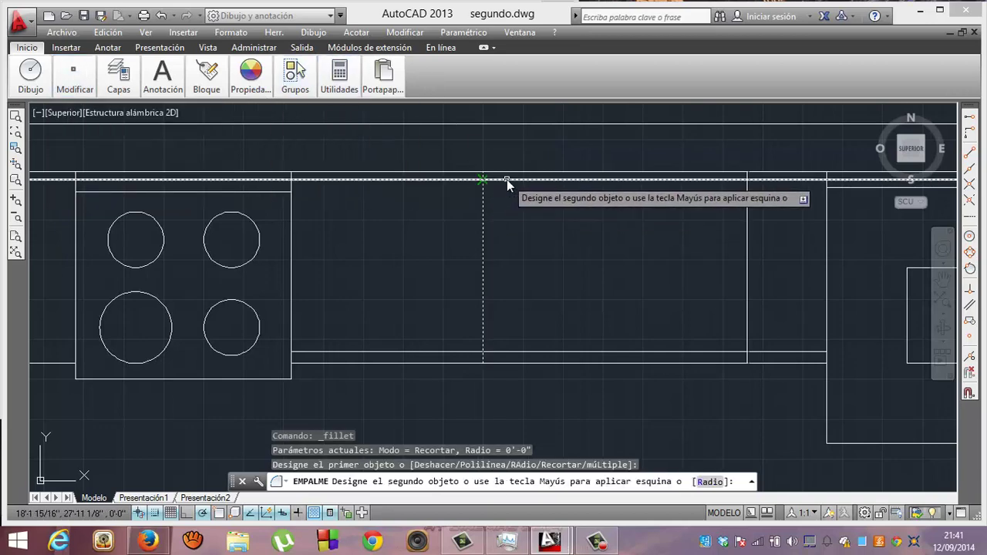
click(507, 180)
click(730, 178)
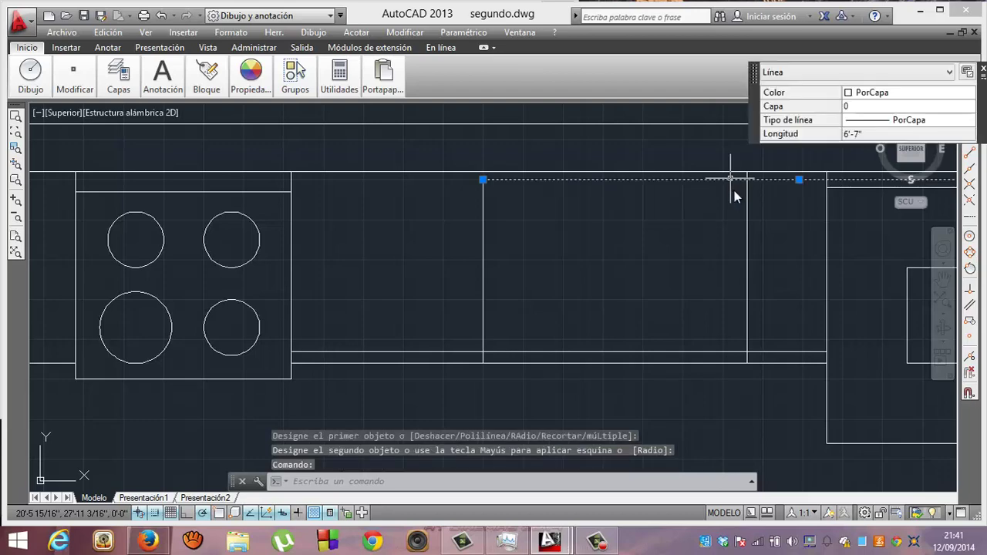
click(746, 198)
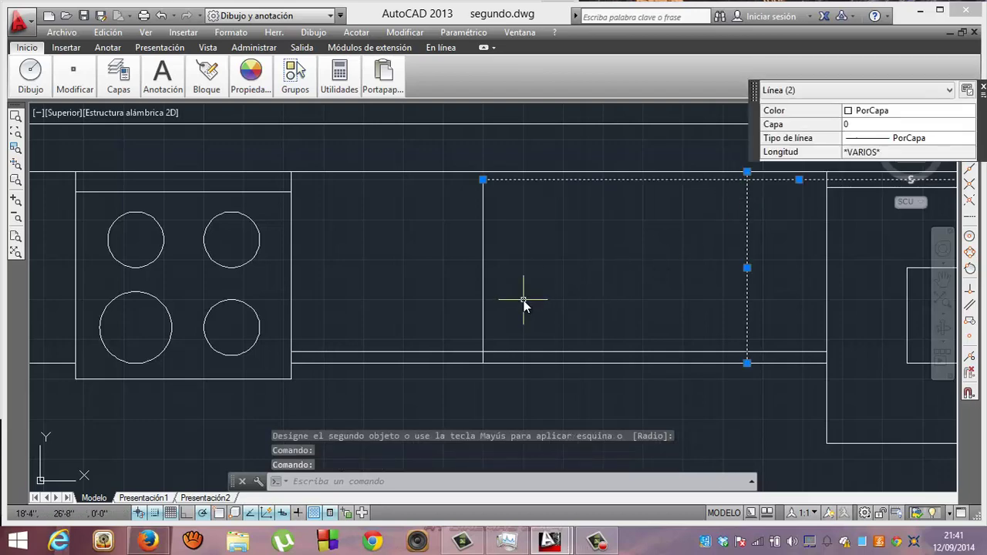
key(Escape)
key(Return)
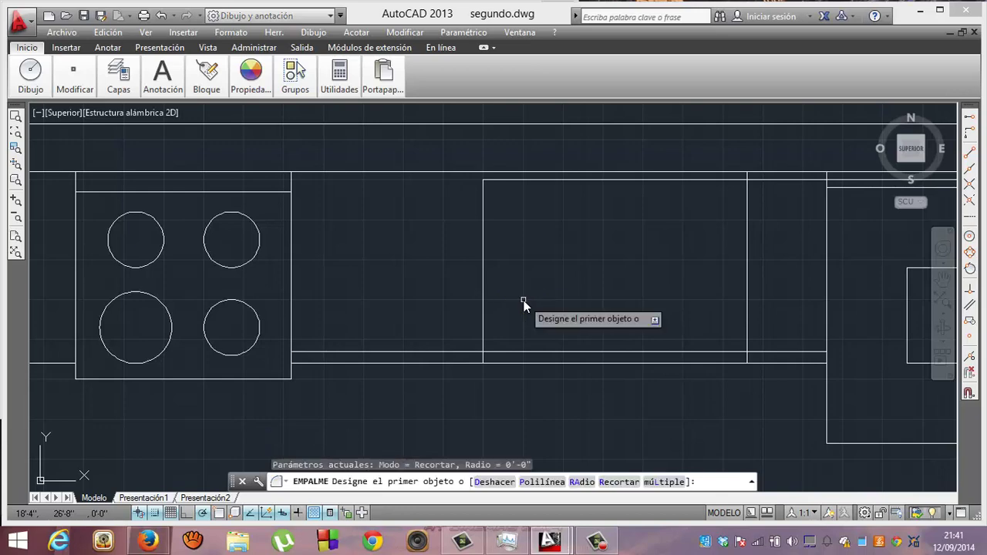
click(706, 181)
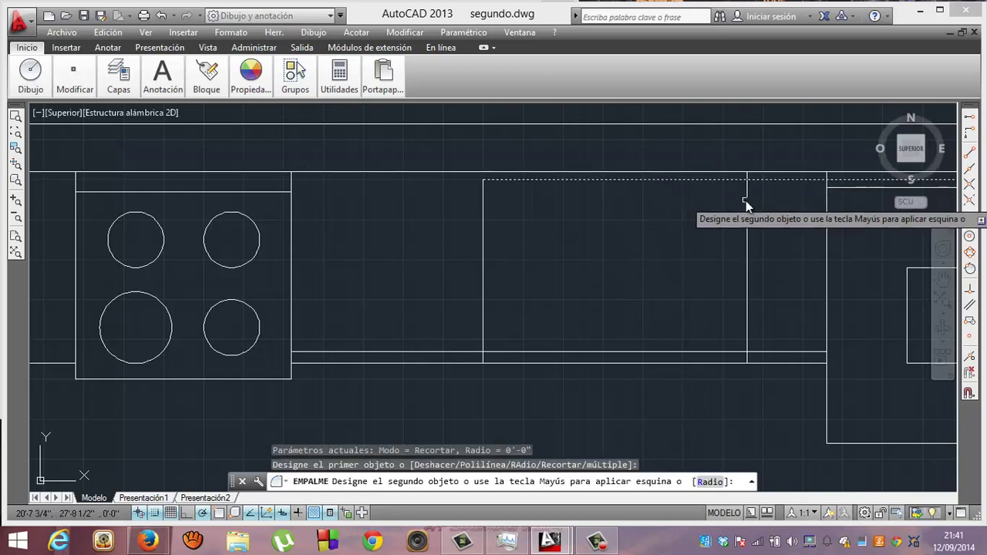
click(747, 202)
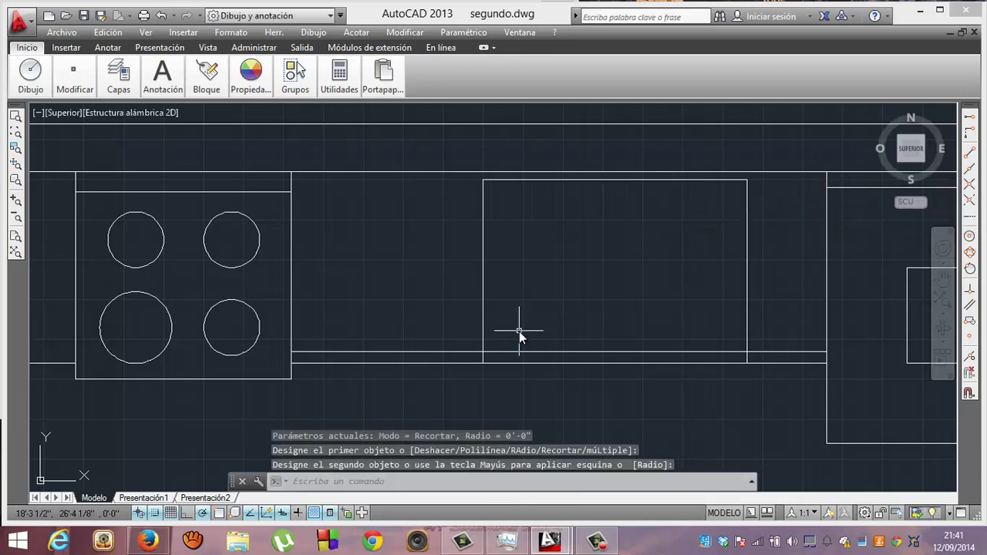
Step: Close the lower-left and lower-right corners by filleting the verticals with the inner bottom line
key(Return)
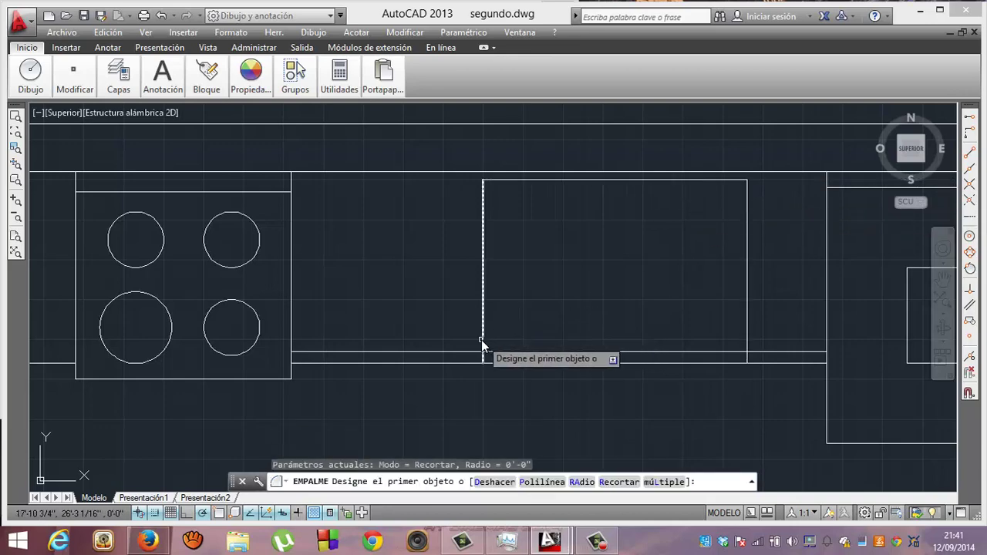
click(481, 340)
click(496, 353)
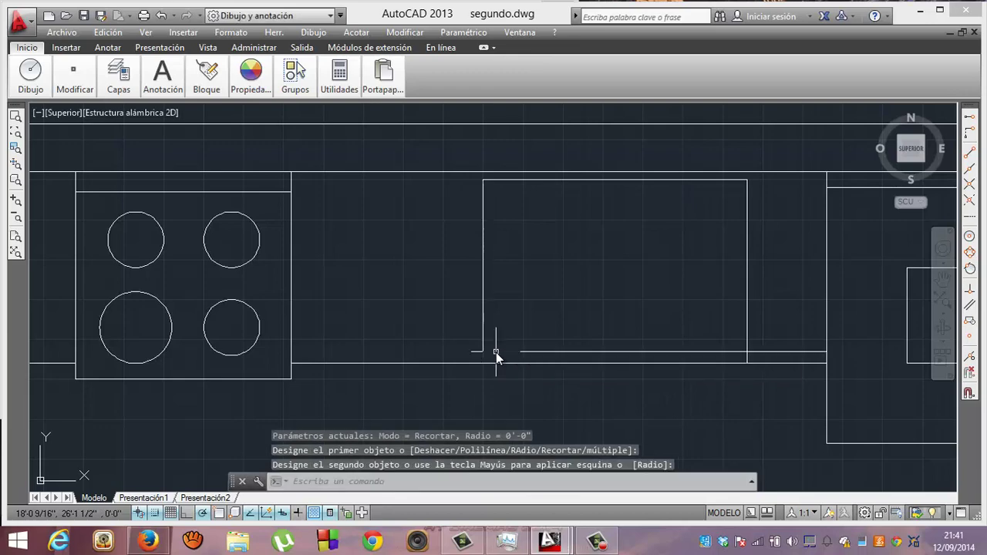
click(495, 352)
key(Return)
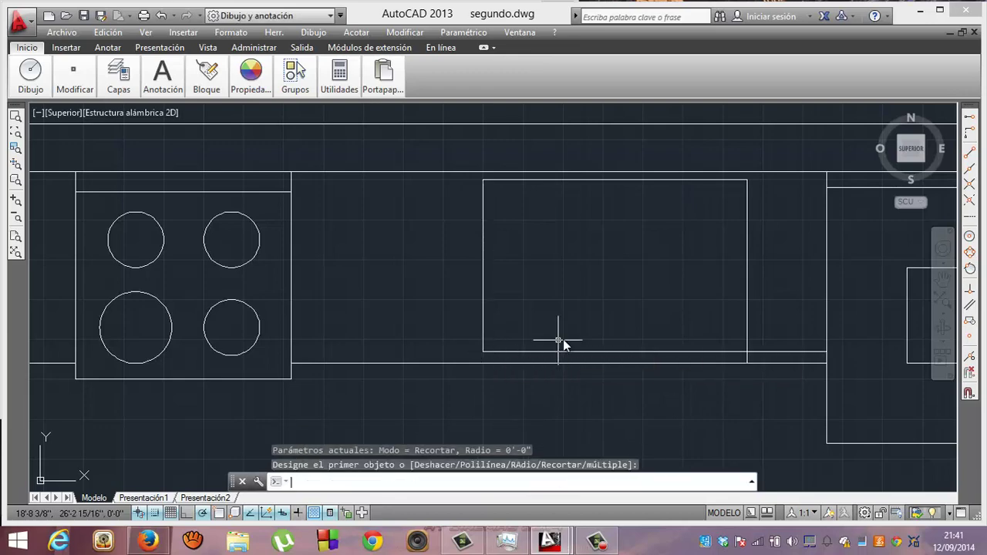
key(Escape)
click(709, 352)
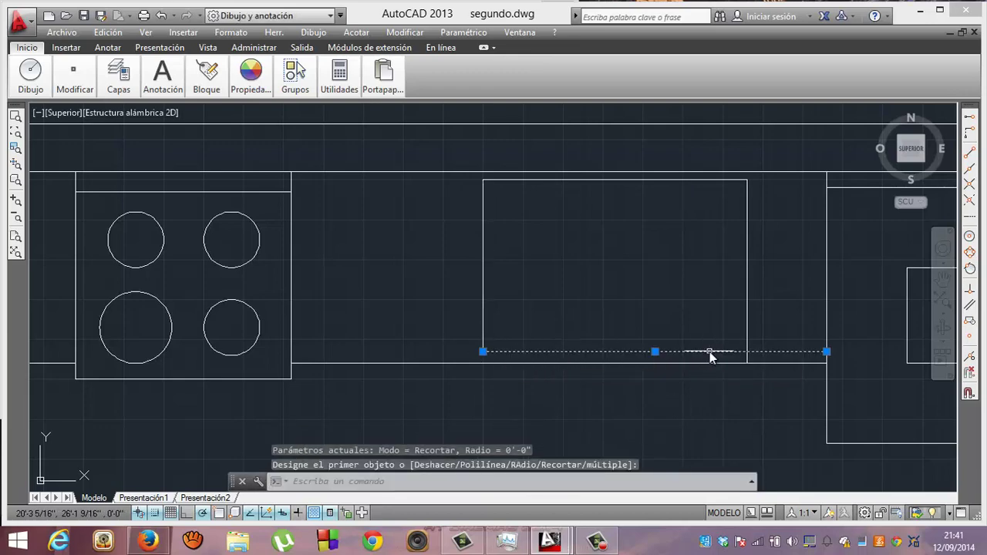
click(747, 333)
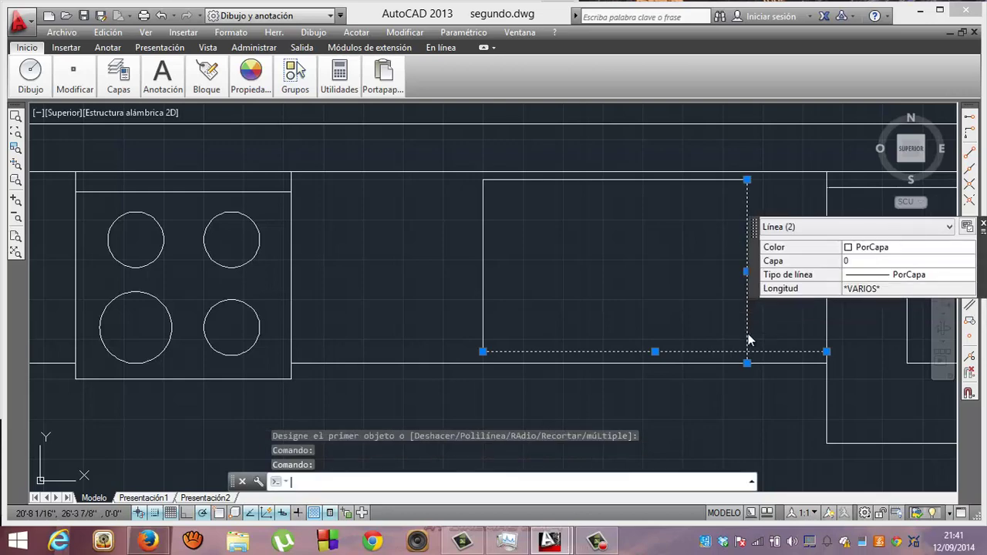
key(Return)
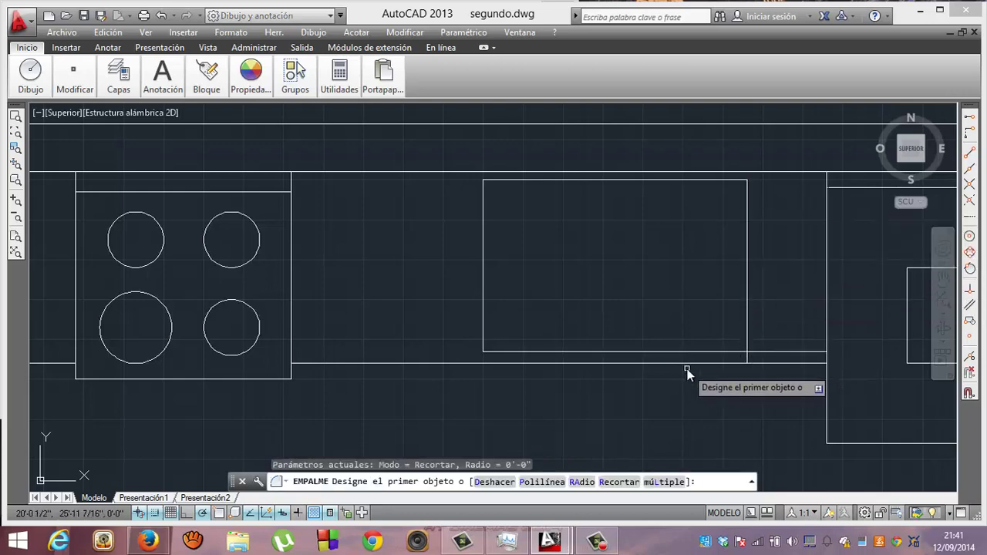
click(690, 351)
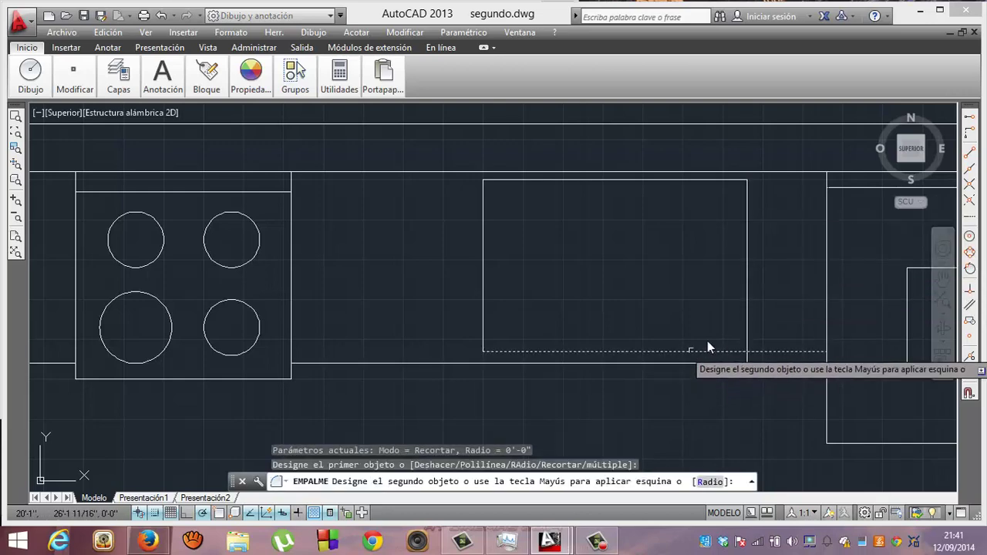
click(747, 327)
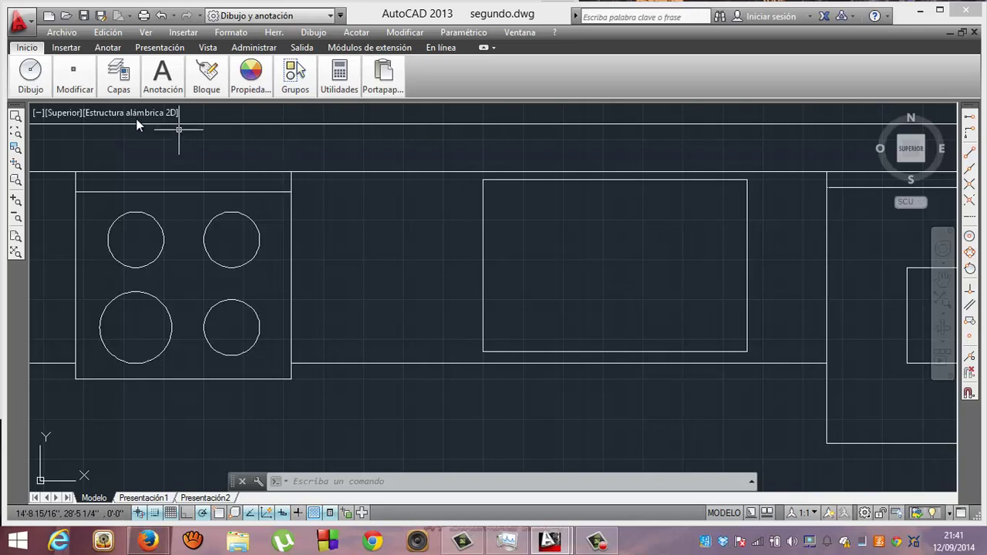
mouse_move(74, 78)
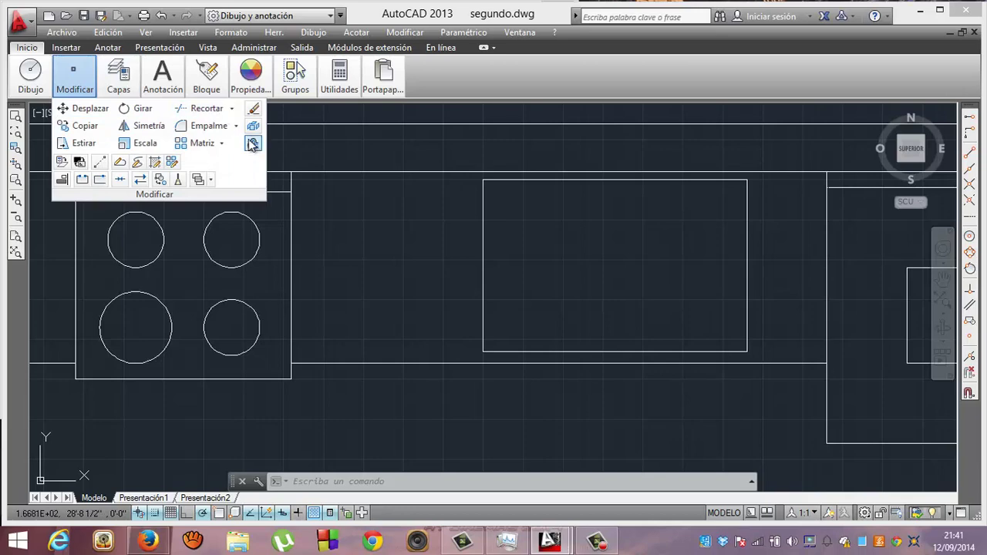
Step: Offset the rectangle's left edge 1 1/2" inward
click(253, 142)
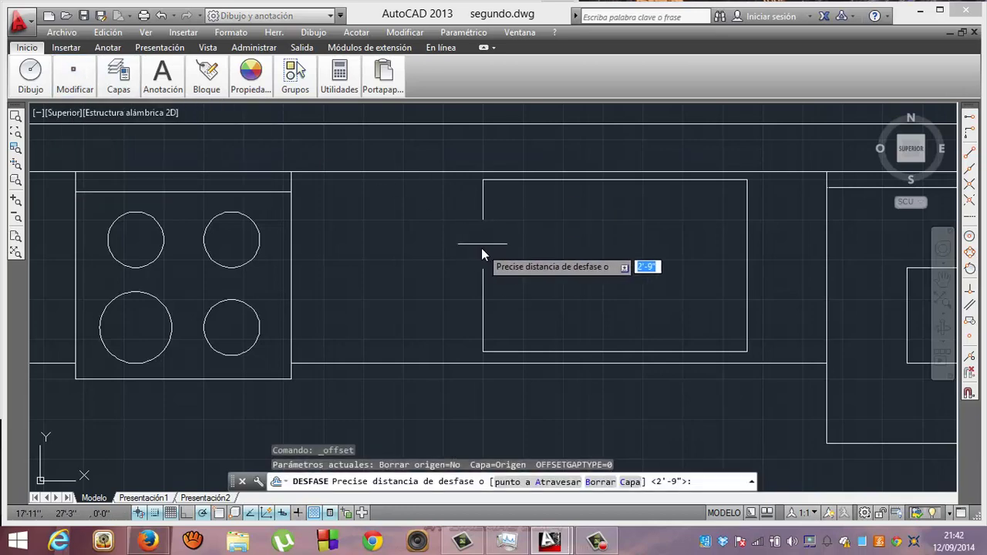
text(1.5)
key(Return)
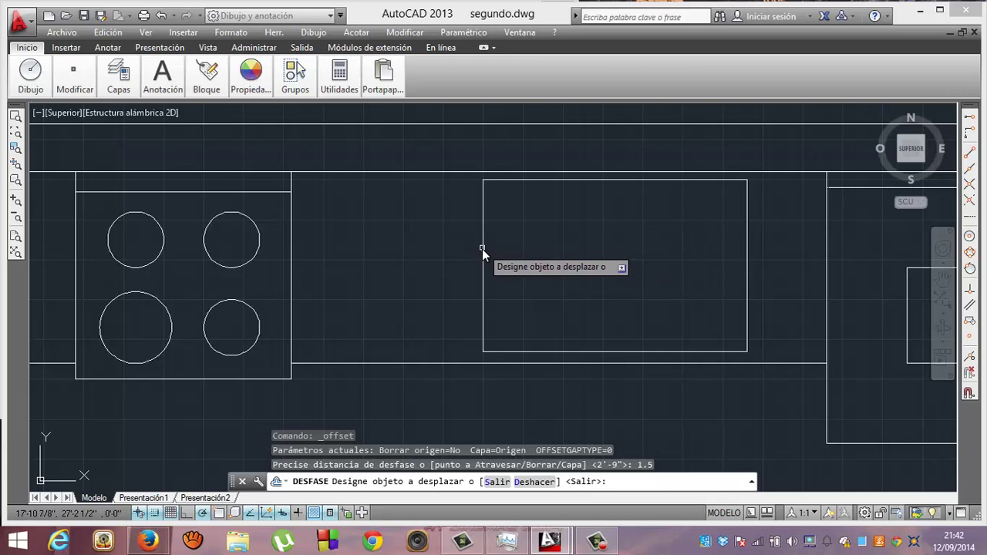
click(483, 250)
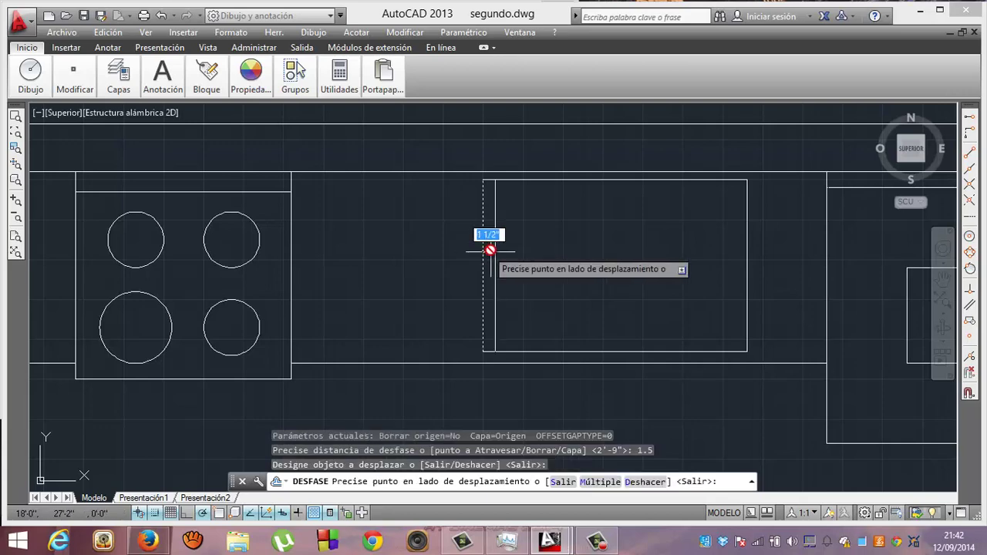
click(489, 249)
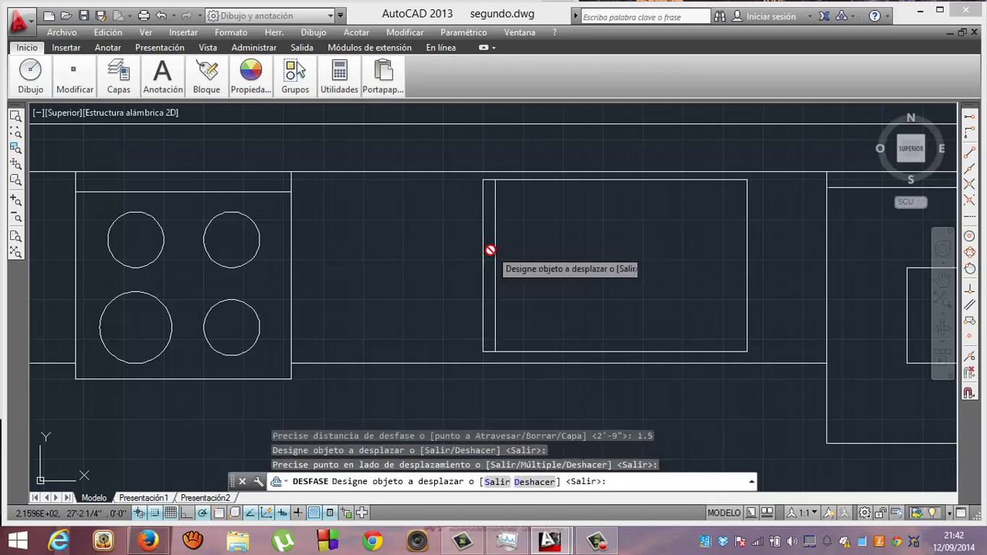
click(634, 350)
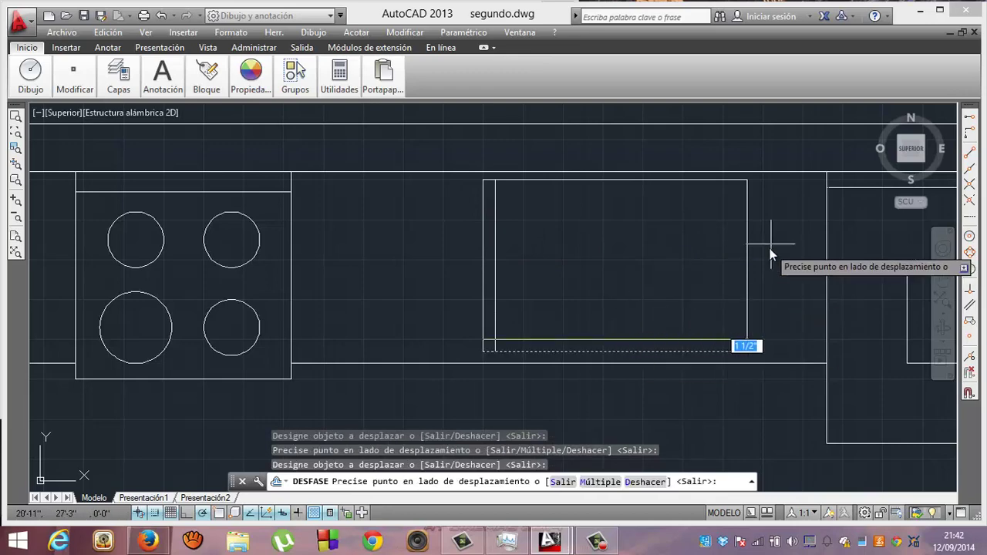
key(Return)
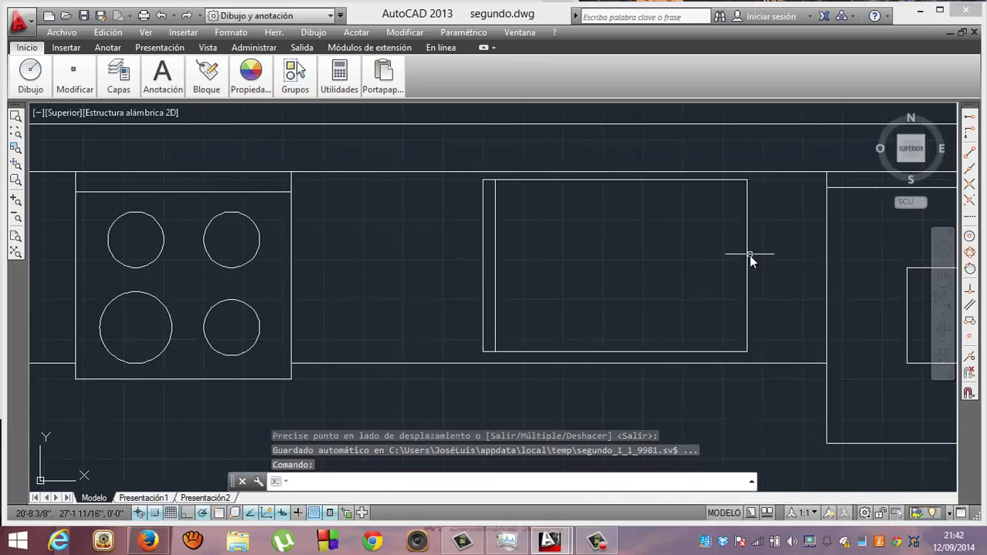
Step: Offset the bottom and right edges 1 1/2" inside the rectangle
key(Return)
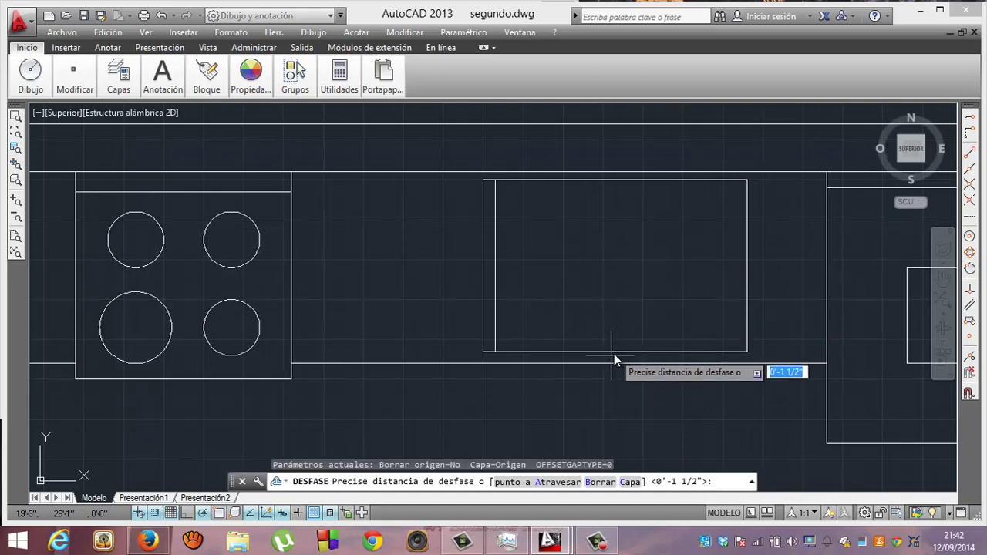
key(Return)
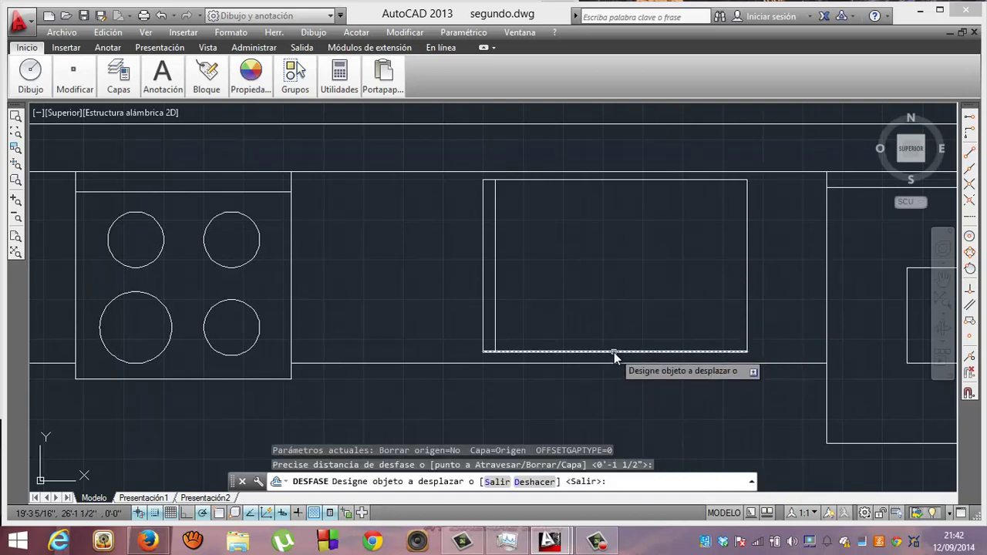
click(613, 352)
click(613, 336)
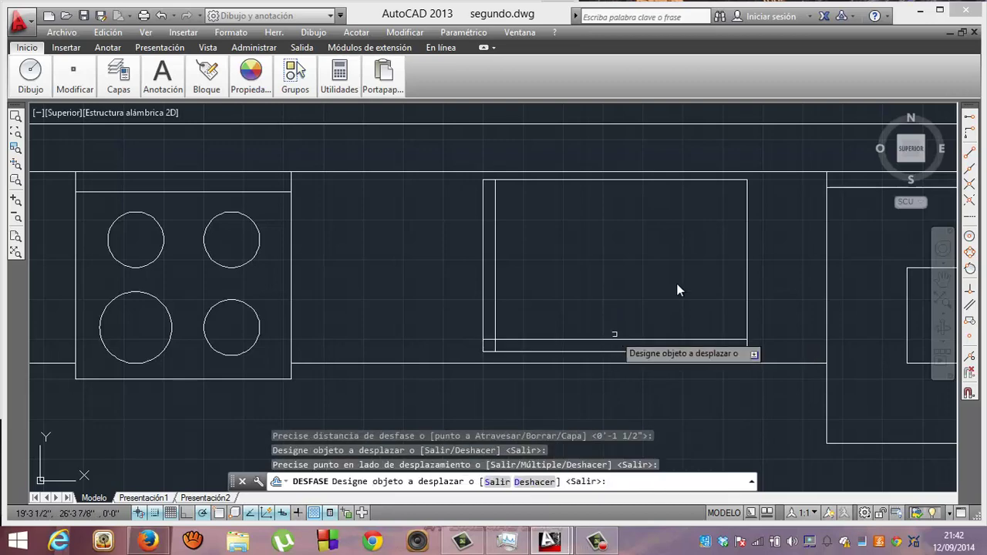
click(747, 265)
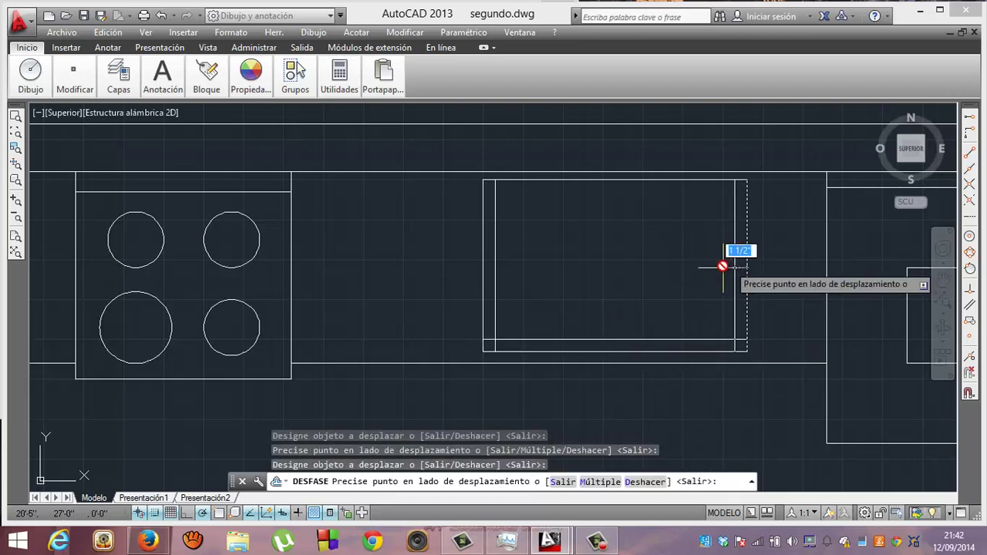
click(718, 267)
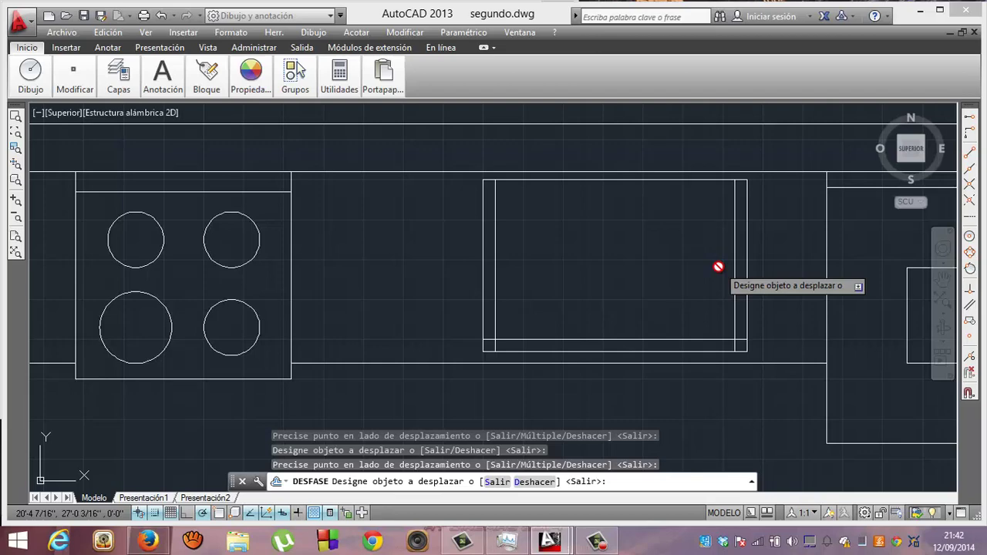
Step: Offset the rectangle's top edge 4 inward to create an inner top line
key(Return)
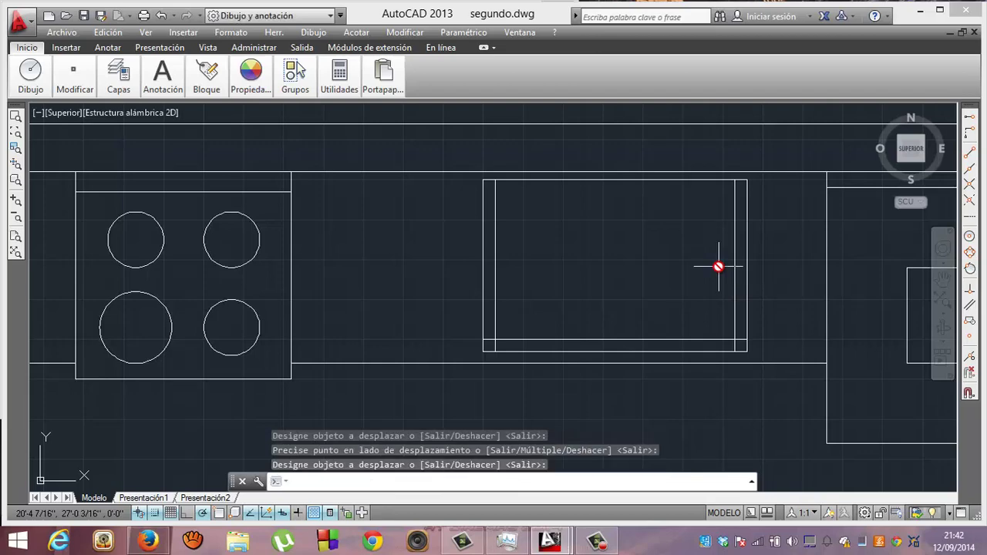
key(Return)
text(4)
key(Return)
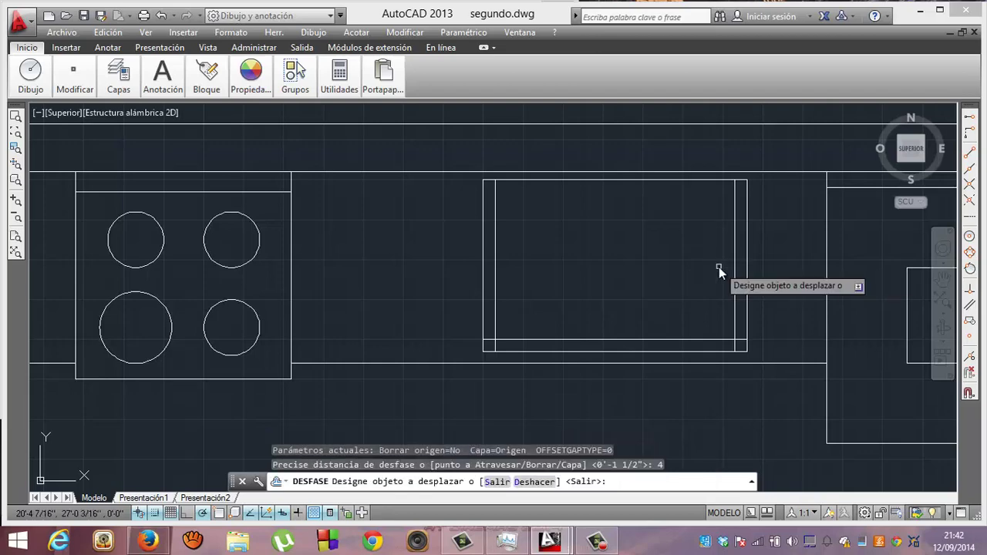
click(659, 179)
click(653, 204)
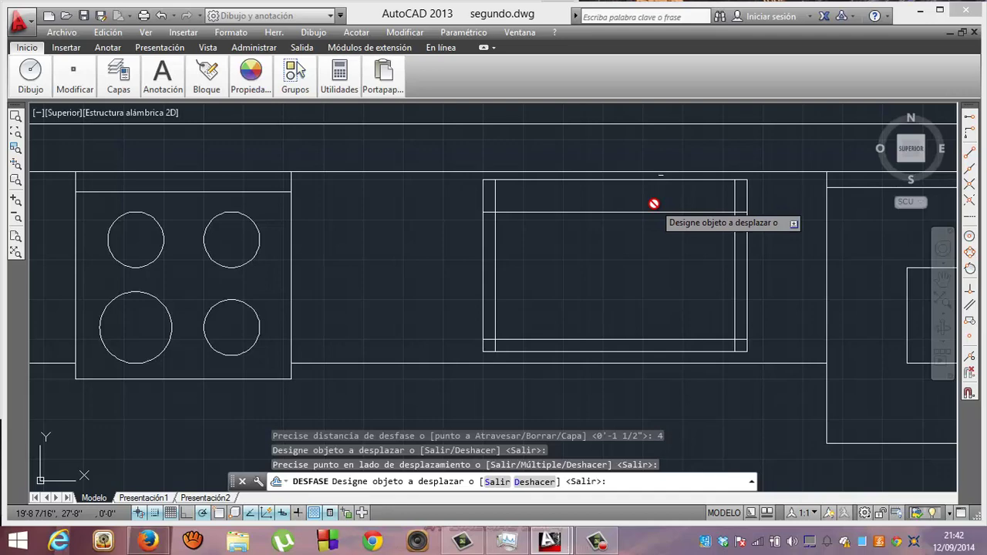
key(Return)
Step: Add a divider 9 right of the inner left line and a second one 2 beyond it
key(Return)
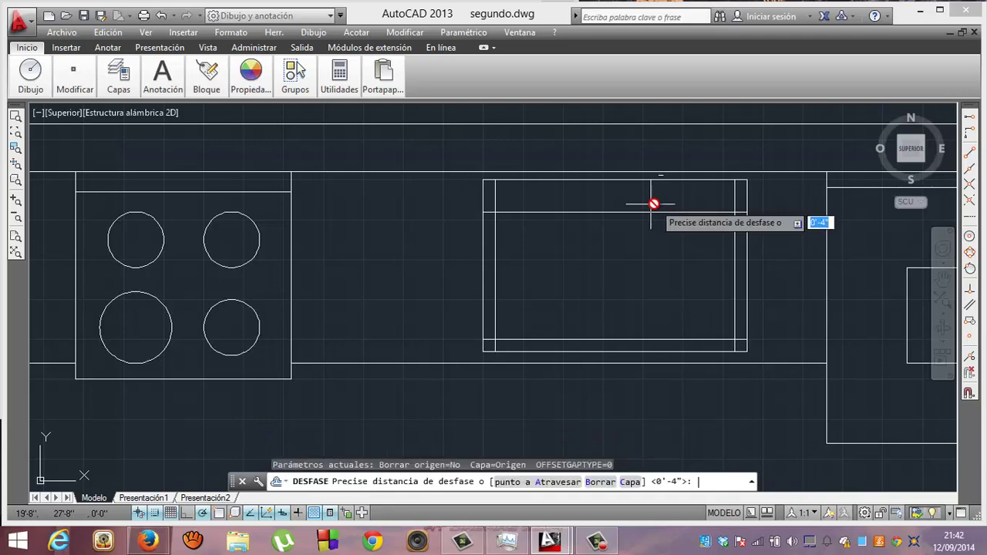
text(9)
key(Return)
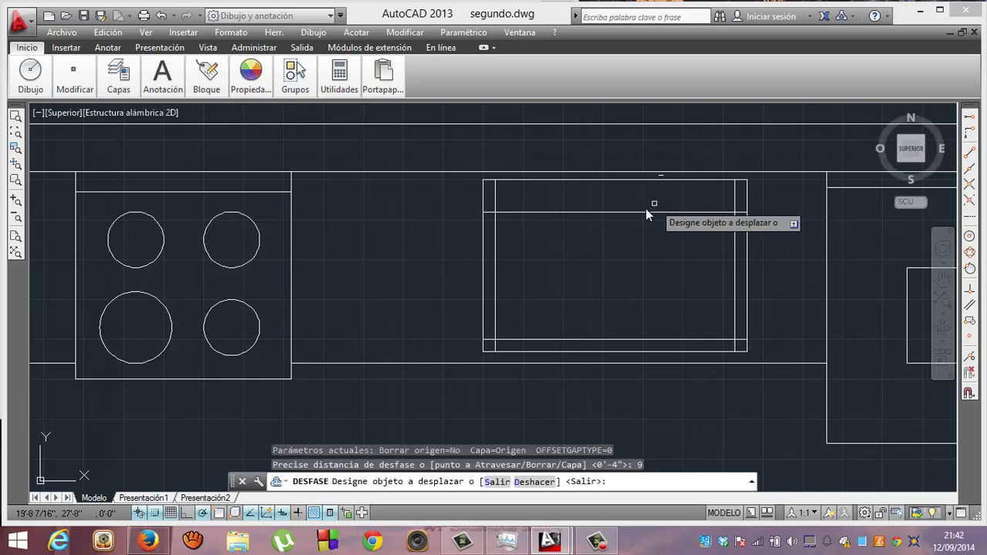
click(495, 276)
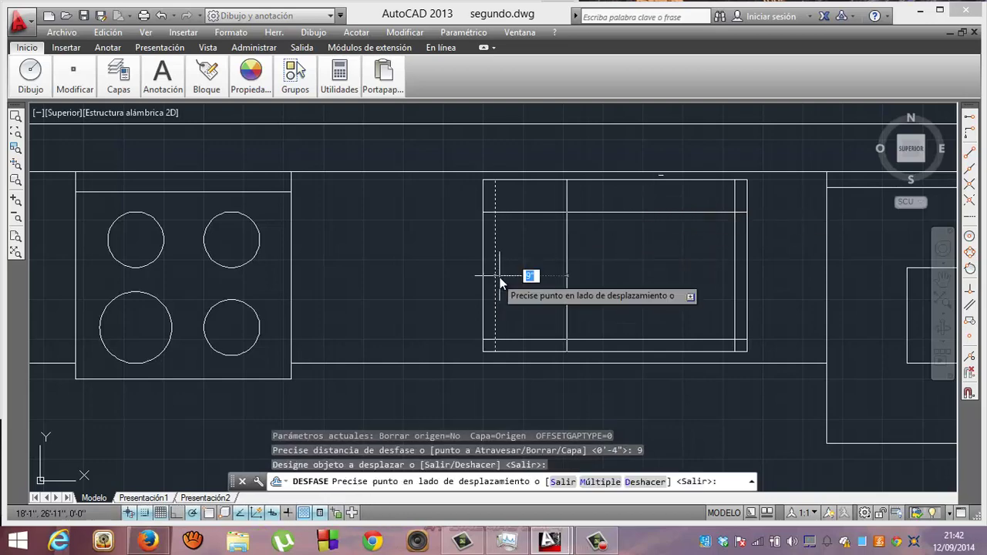
click(530, 277)
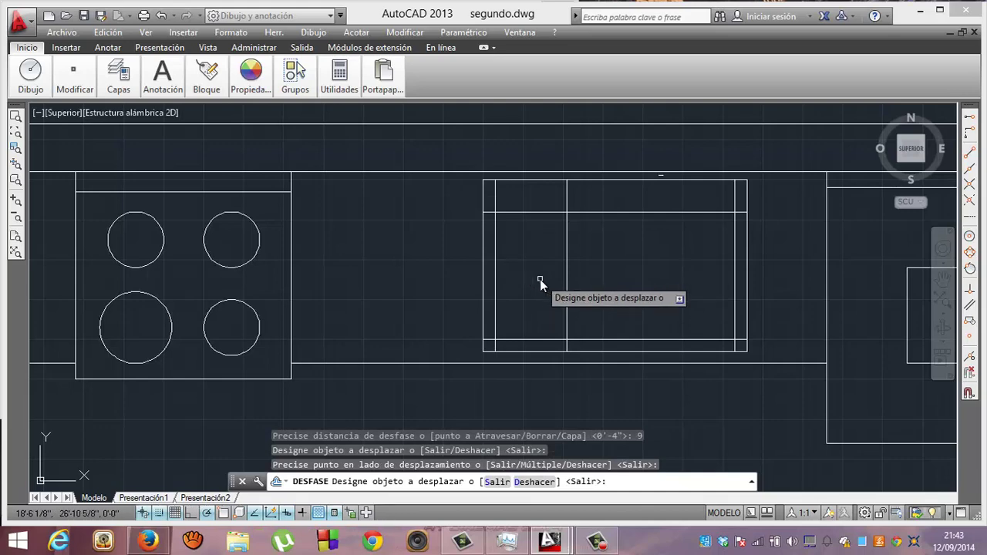
key(Return)
key(Return)
text(2)
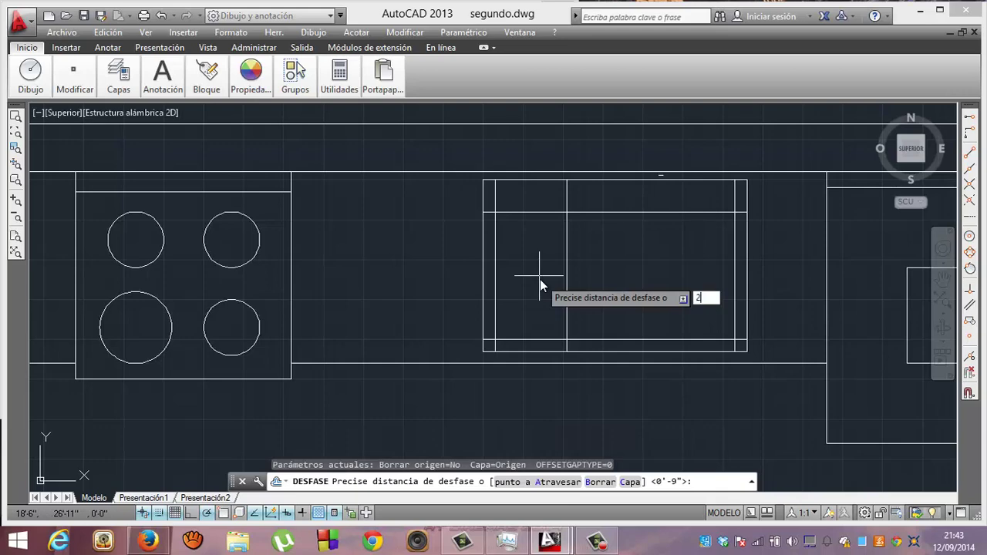
key(Return)
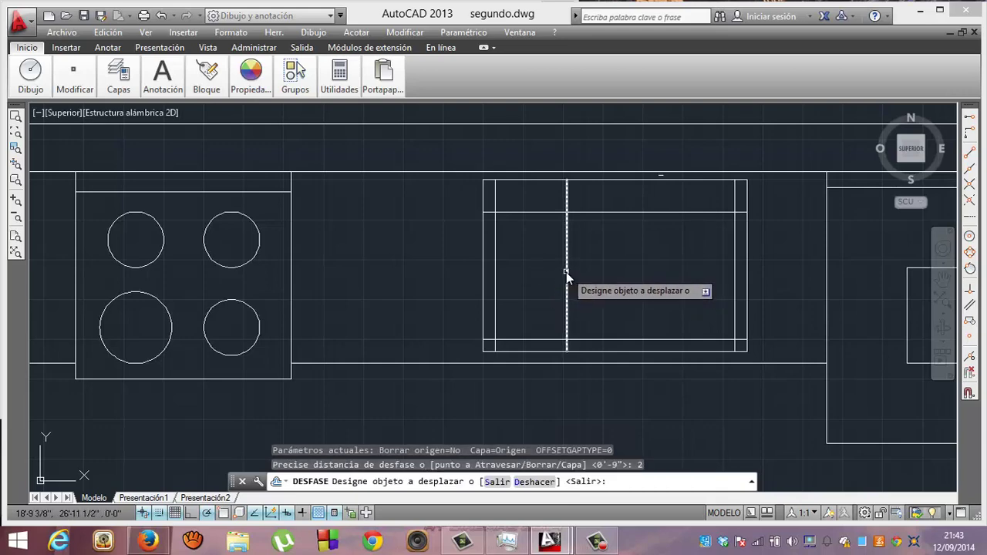
click(566, 273)
click(580, 275)
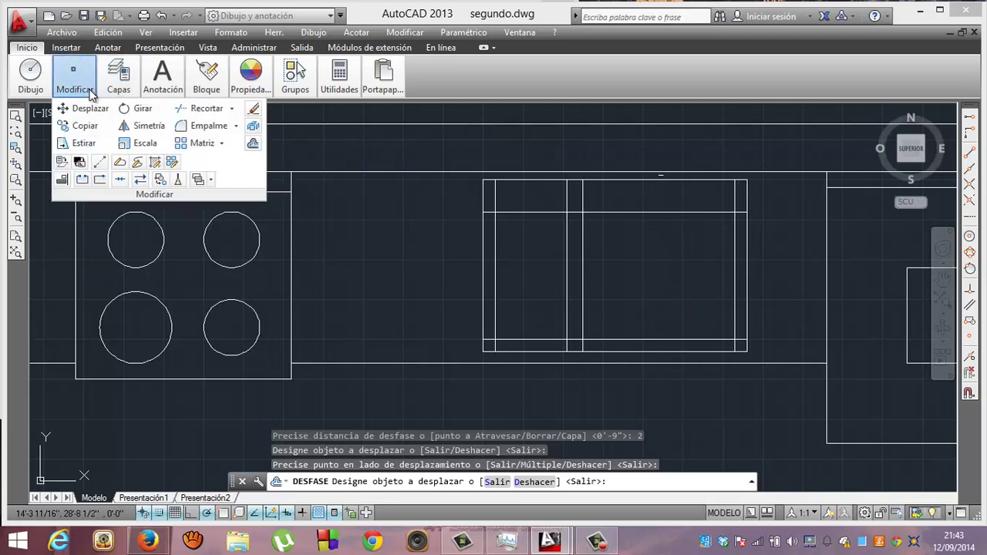
mouse_move(74, 77)
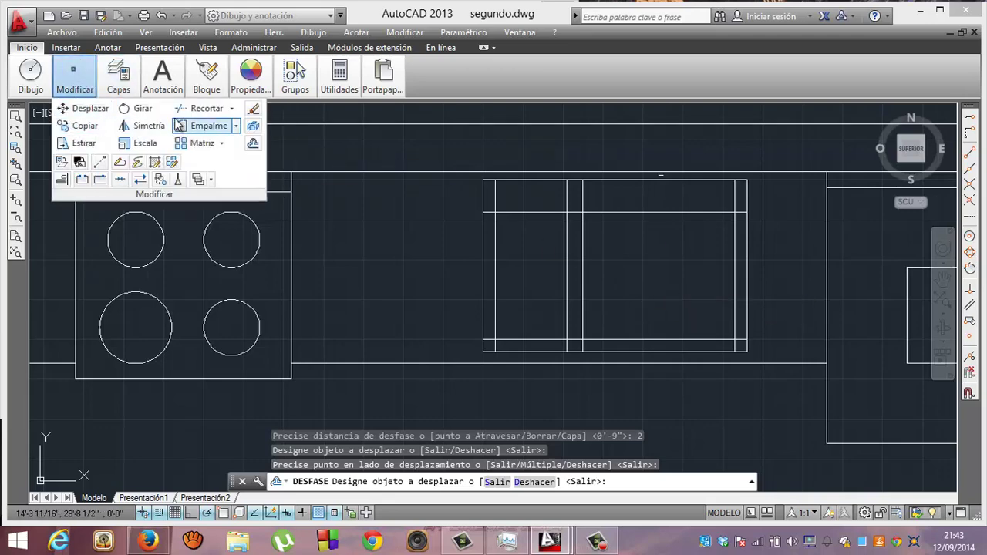
click(186, 127)
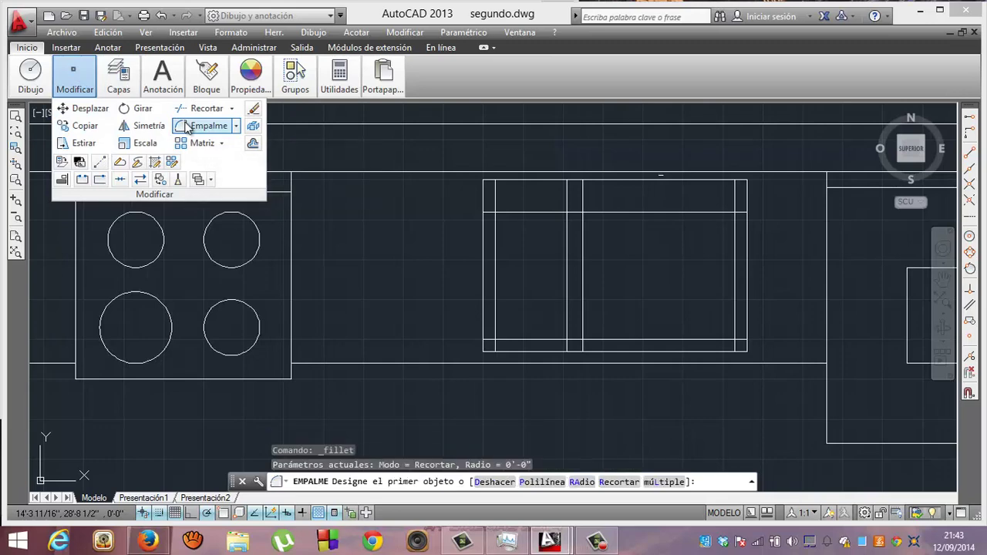
text(1.5)
key(Return)
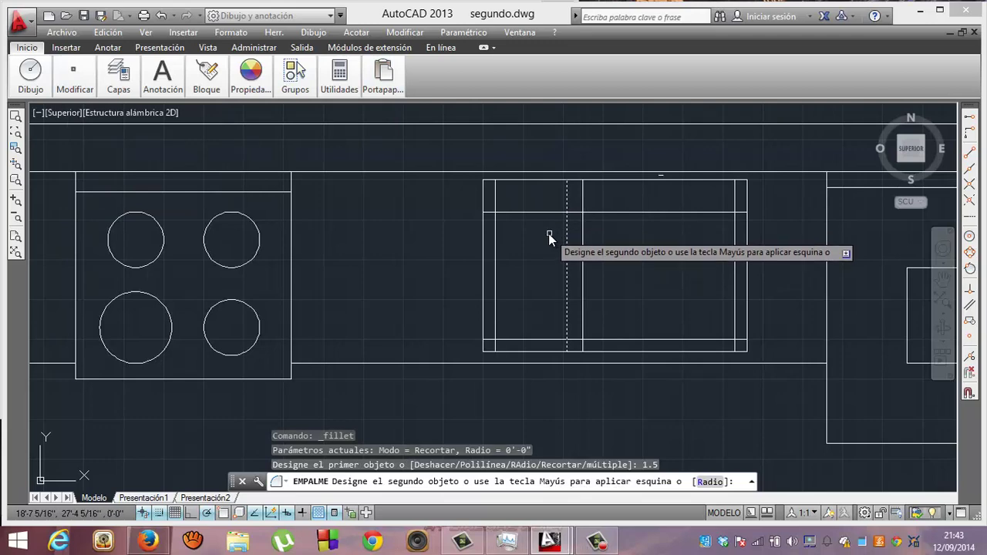
click(494, 228)
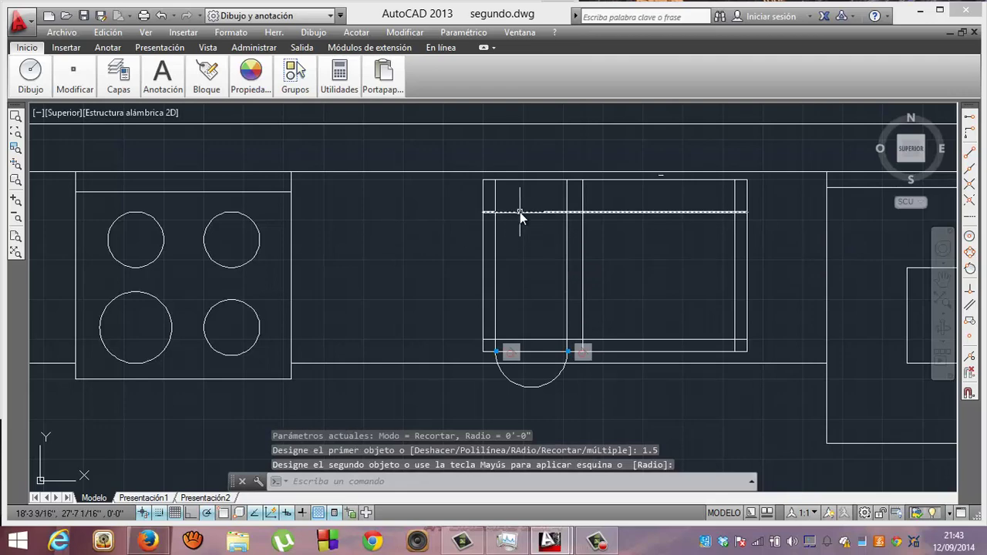
key(Escape)
key(Escape)
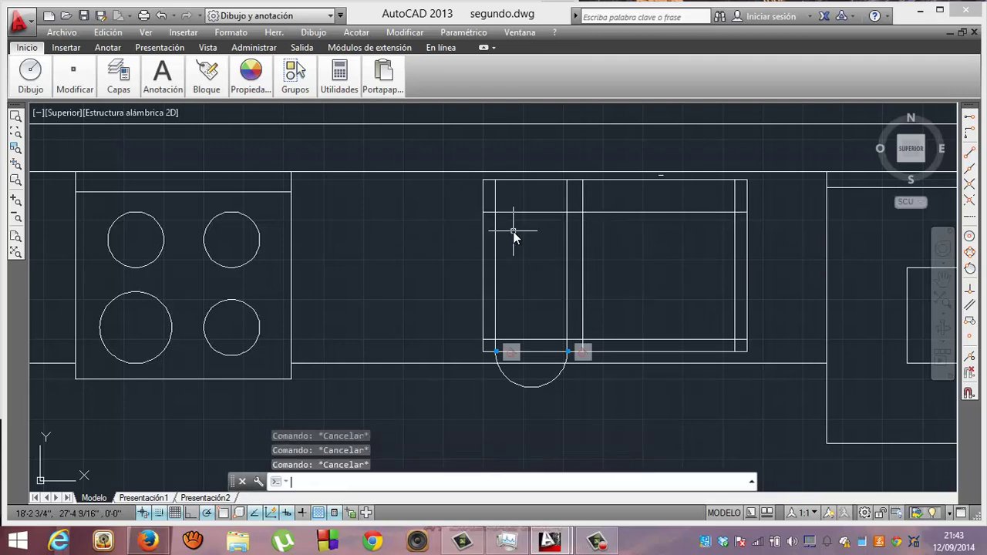
key(ctrl+z)
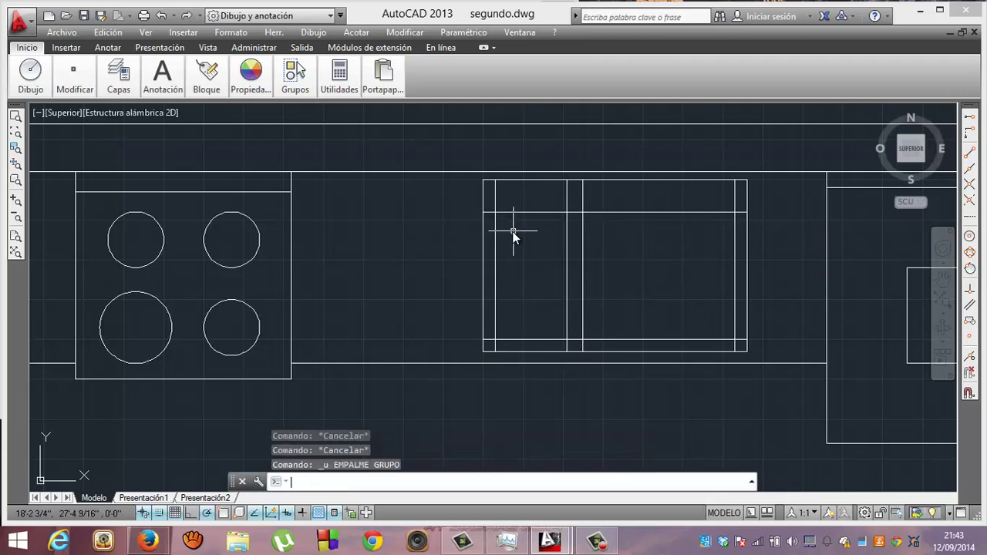
mouse_move(74, 78)
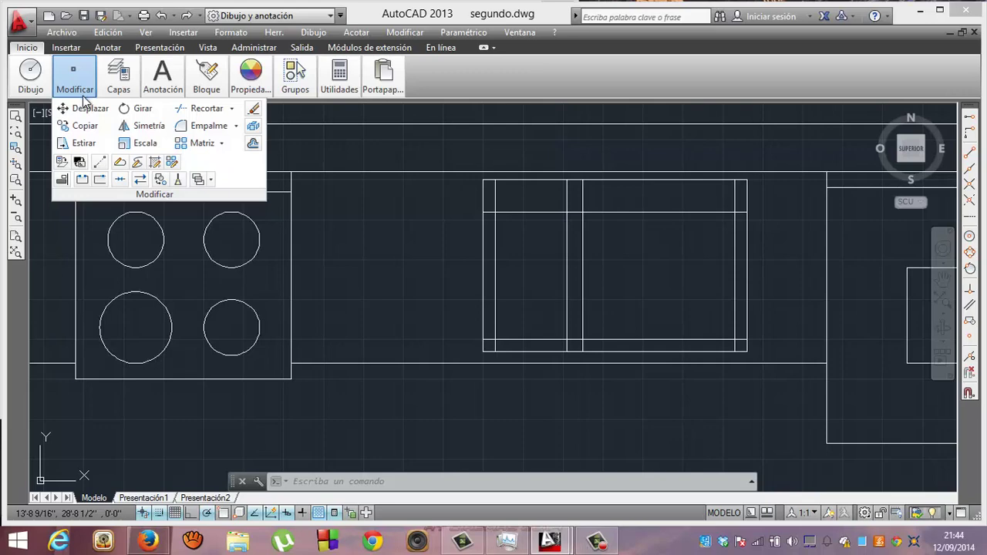
Step: Set the fillet radius to 2 and round the left compartment's top-left and top-right corners
click(195, 131)
text(2)
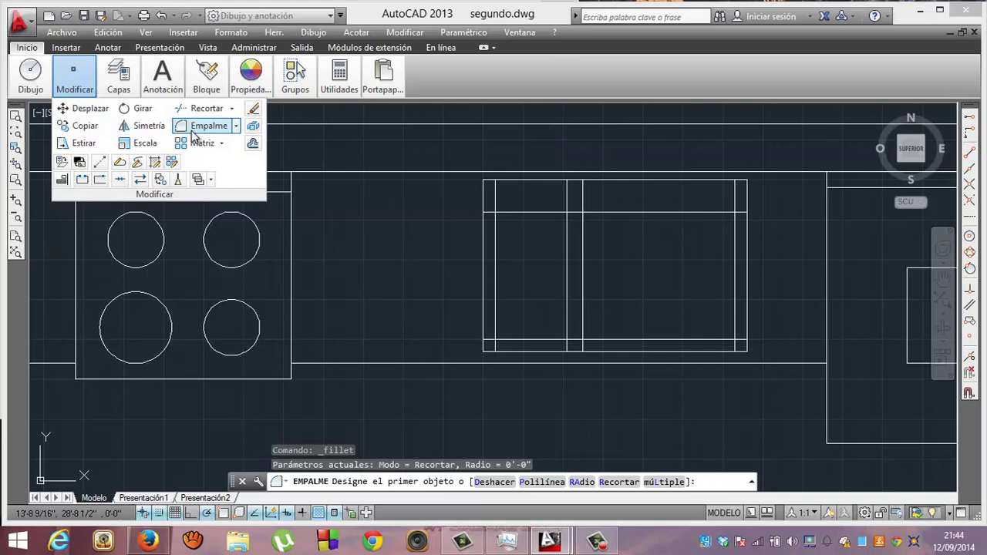
text(RA)
key(Return)
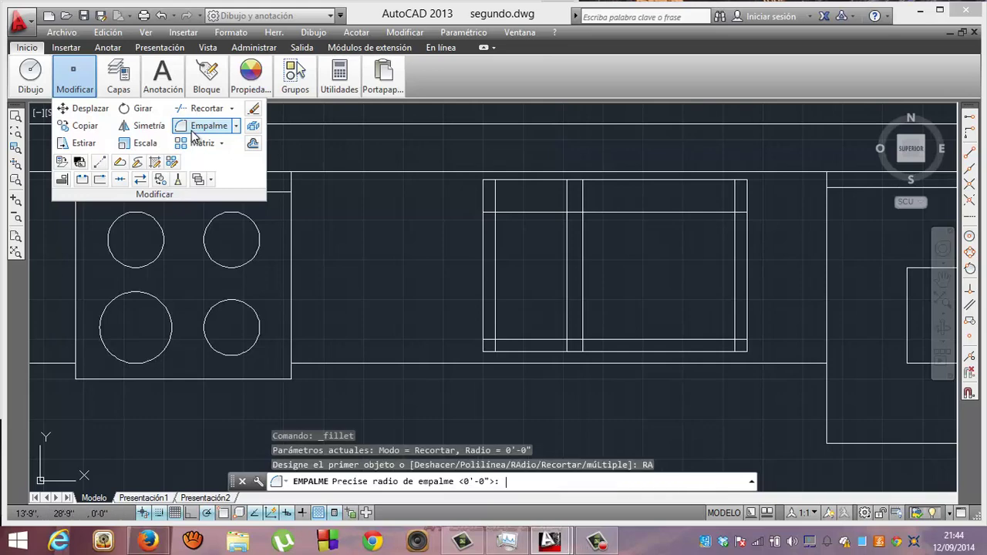
text(2)
key(Return)
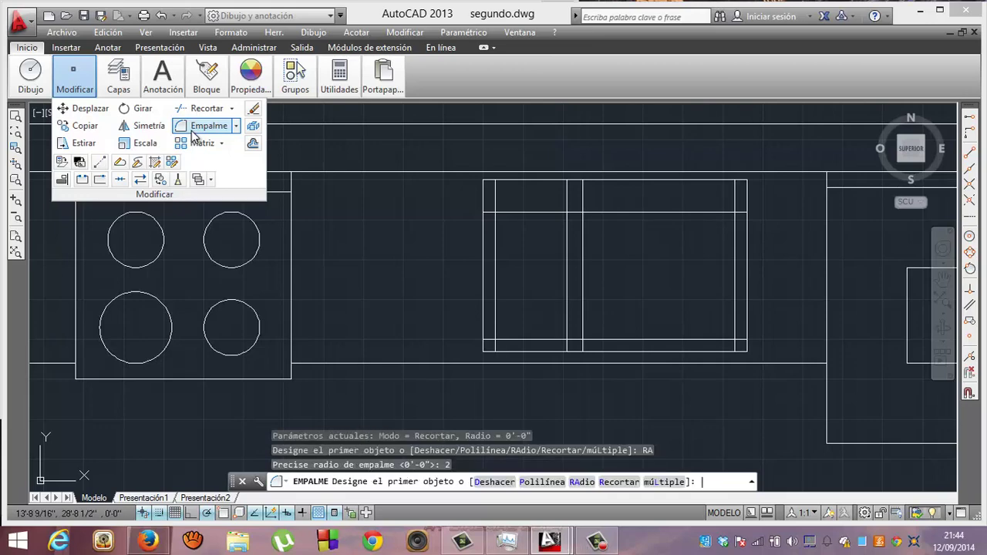
click(497, 249)
click(518, 212)
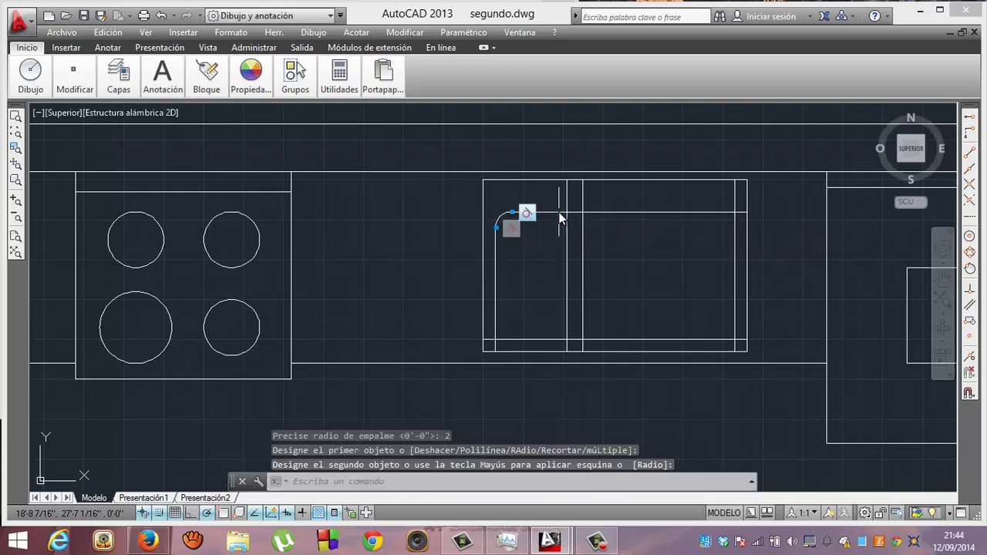
click(559, 213)
click(567, 227)
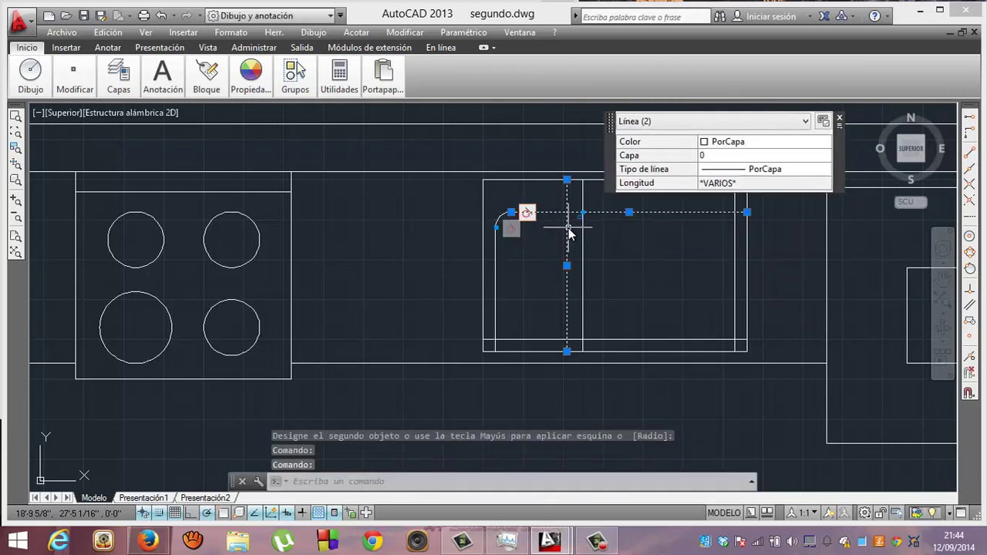
key(Escape)
key(Escape)
key(Return)
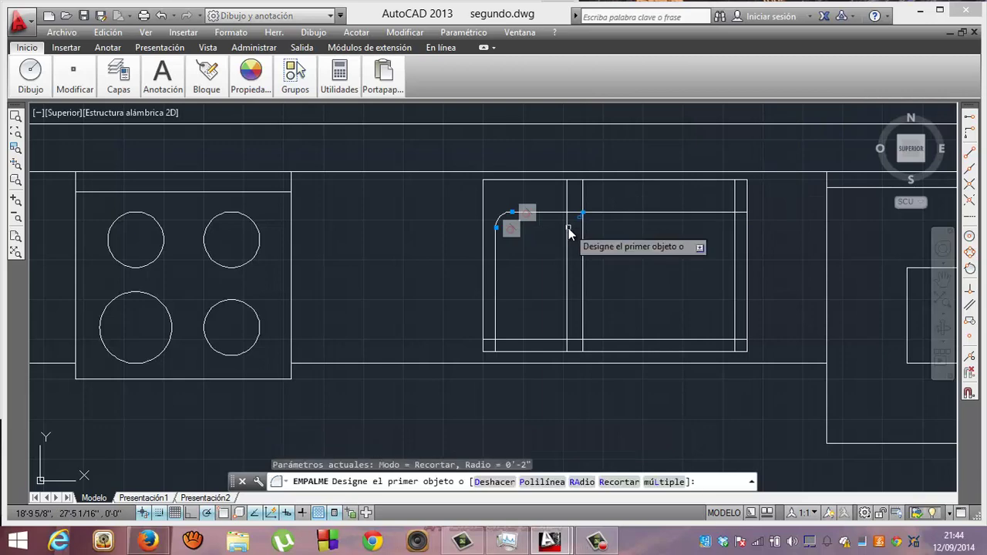
click(550, 213)
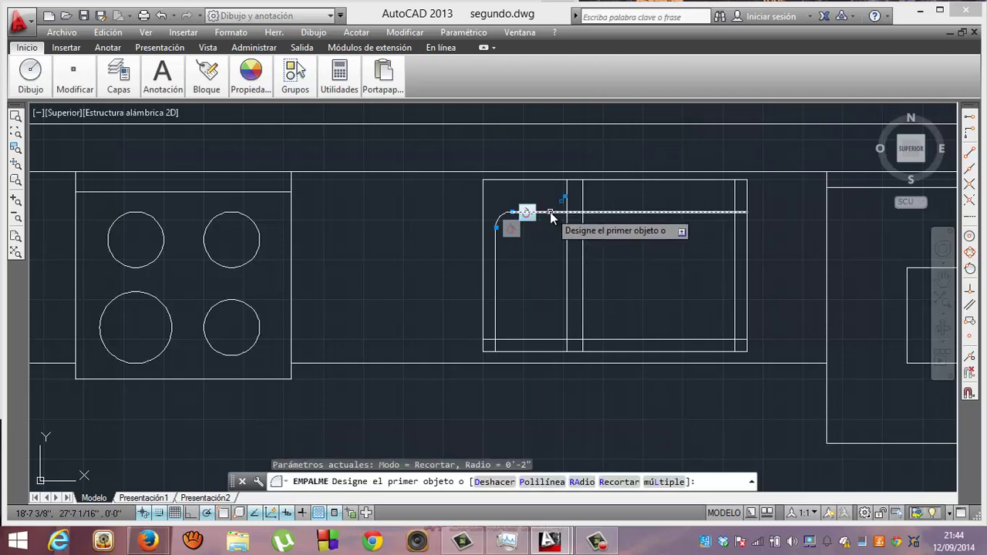
click(565, 238)
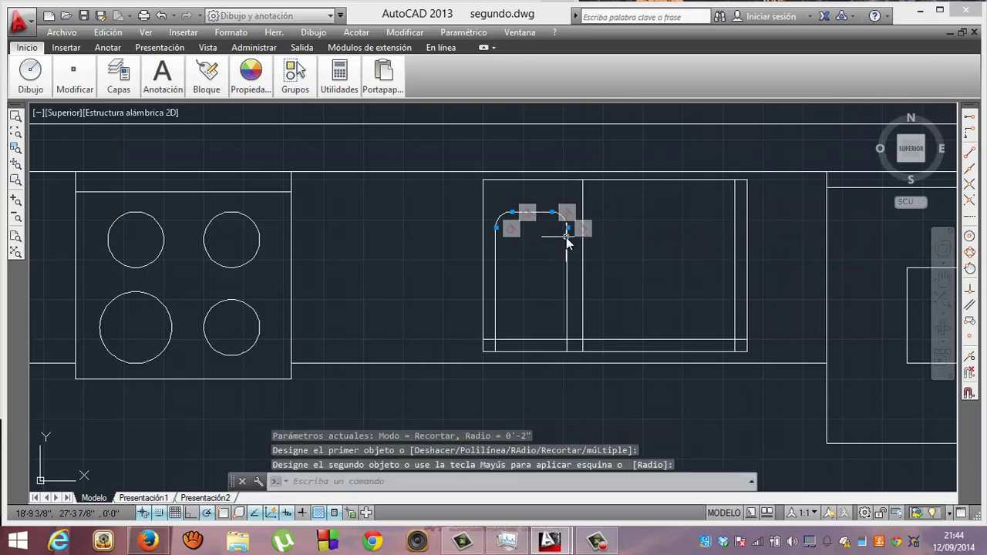
Step: Round the left compartment's two bottom corners, then undo the last three fillets
key(Return)
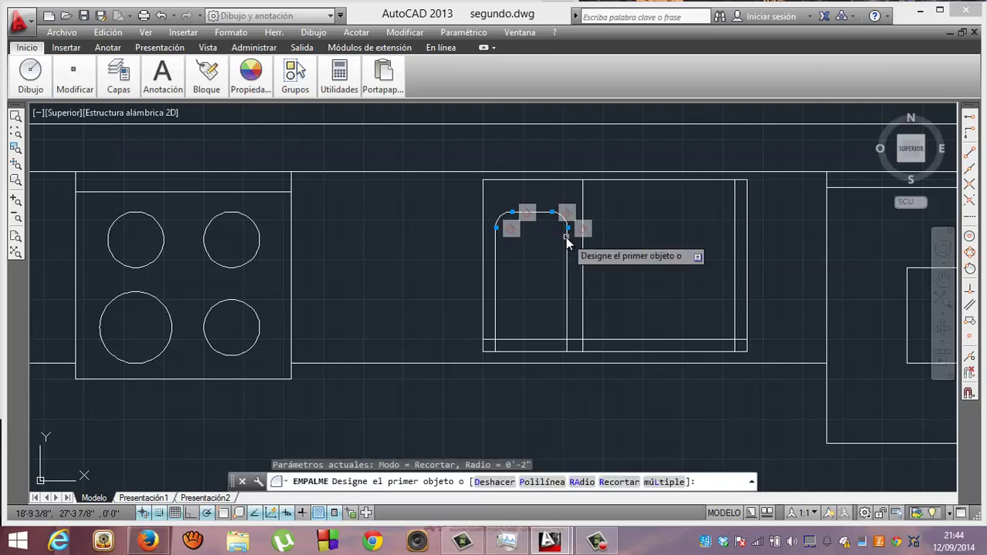
click(496, 320)
click(513, 341)
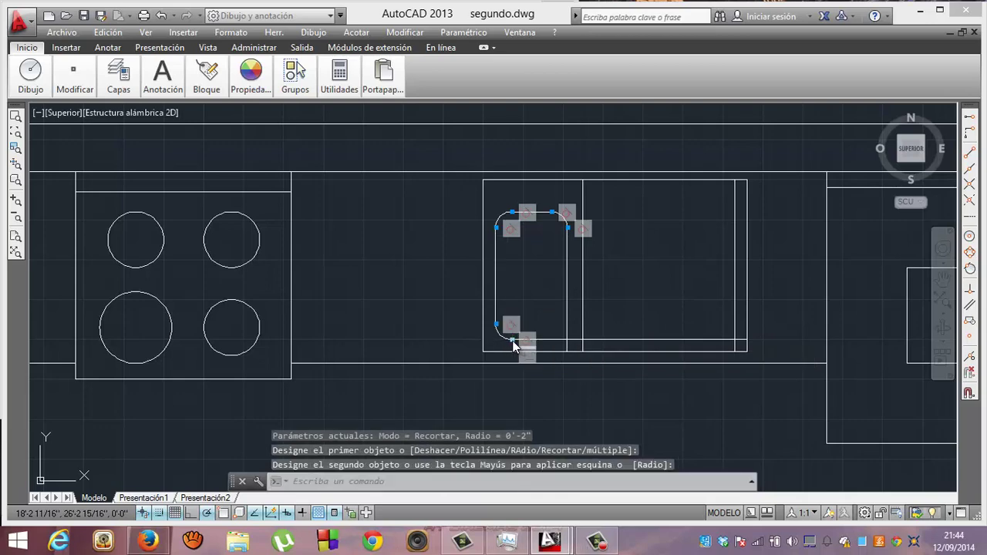
key(Return)
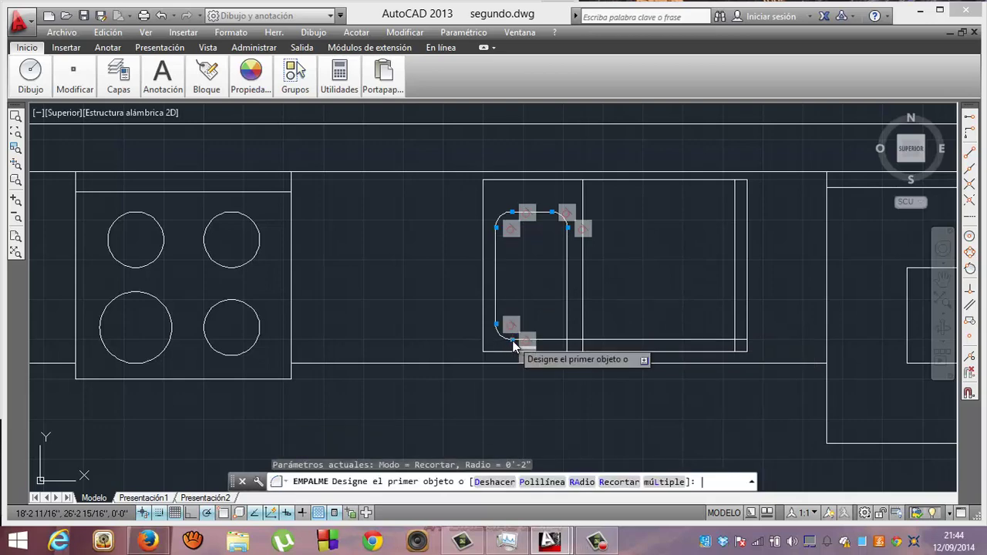
click(527, 339)
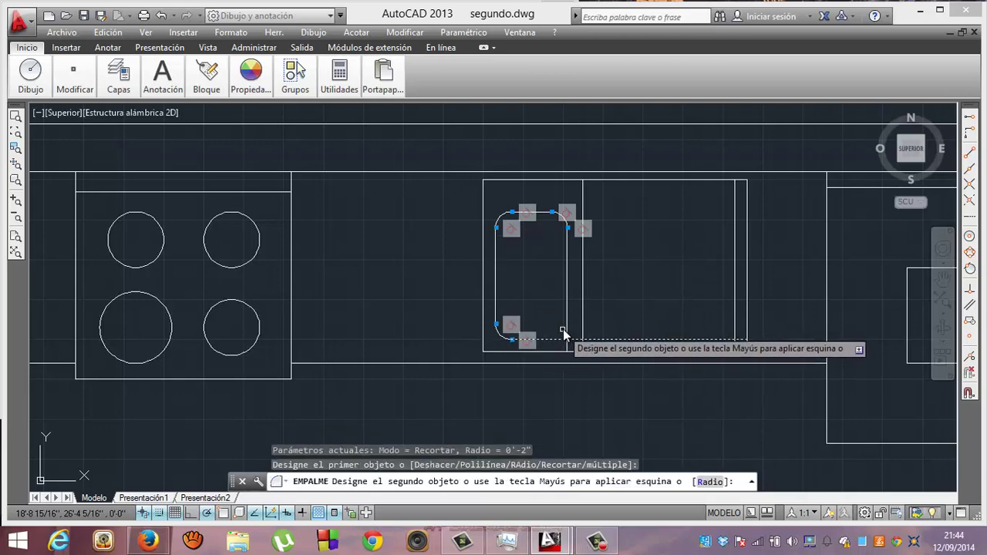
click(565, 328)
key(Return)
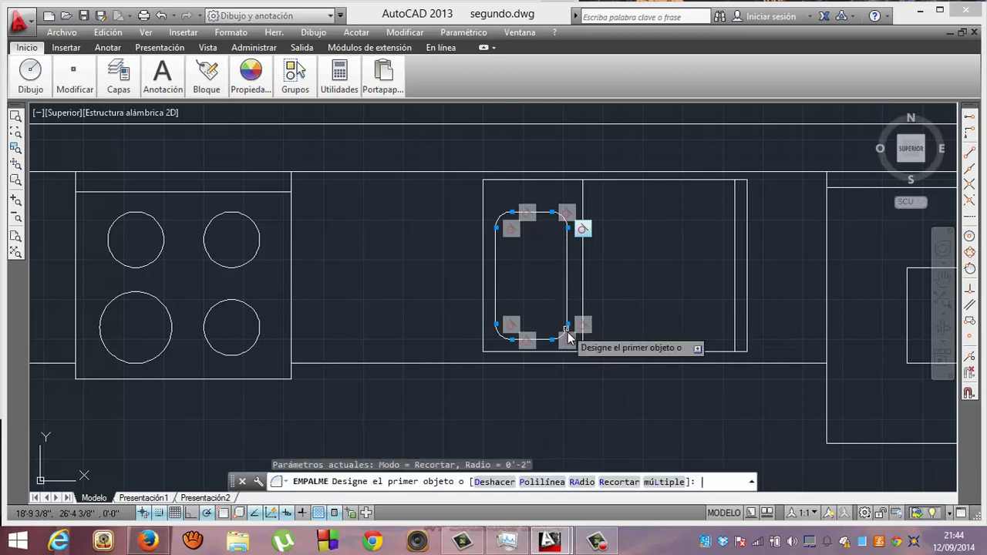
key(Escape)
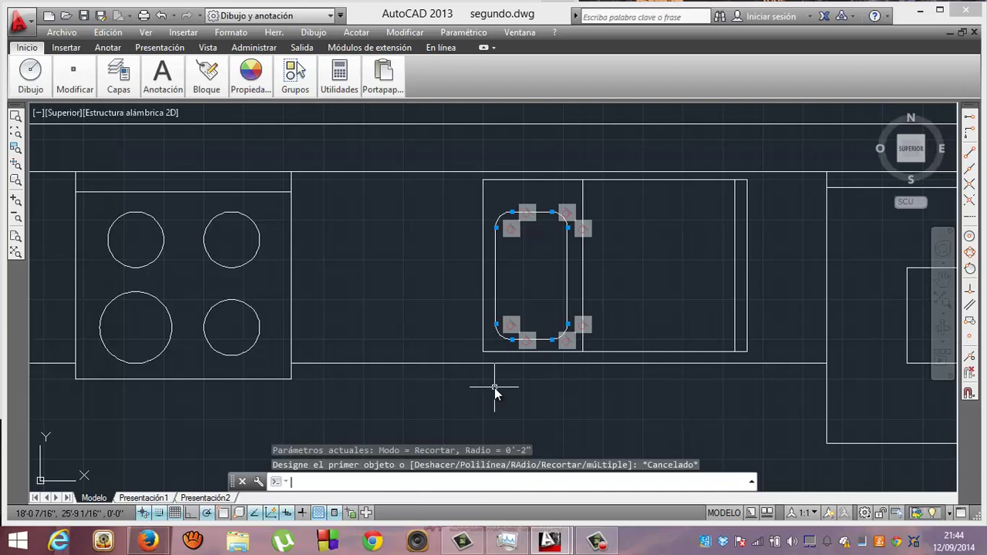
key(ctrl+z)
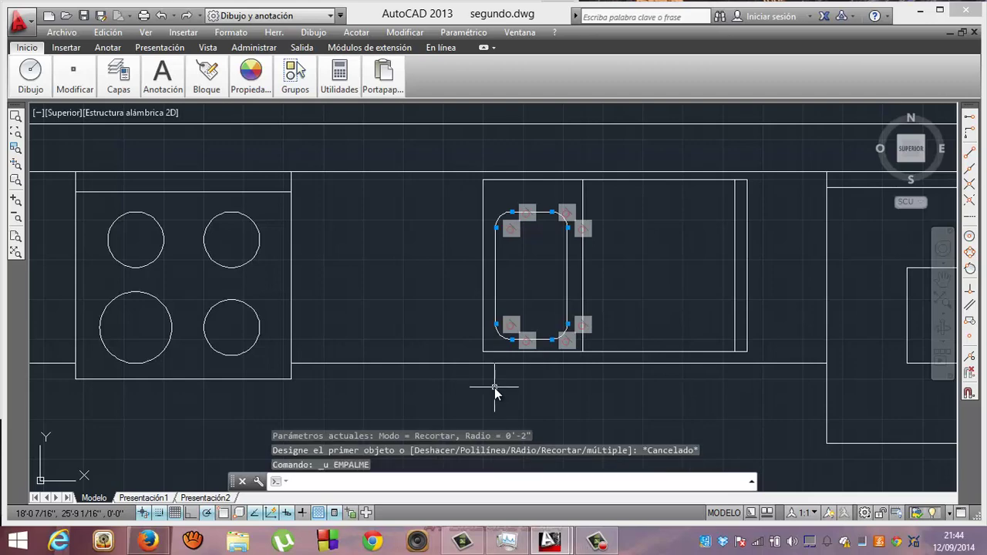
key(ctrl+z)
key(ctrl+z)
key(ctrl+z)
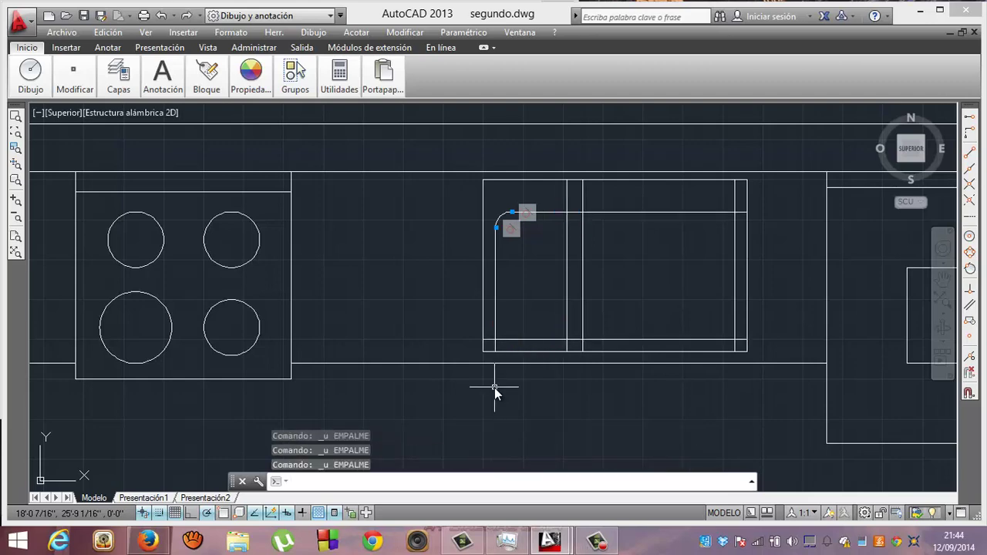
key(ctrl+z)
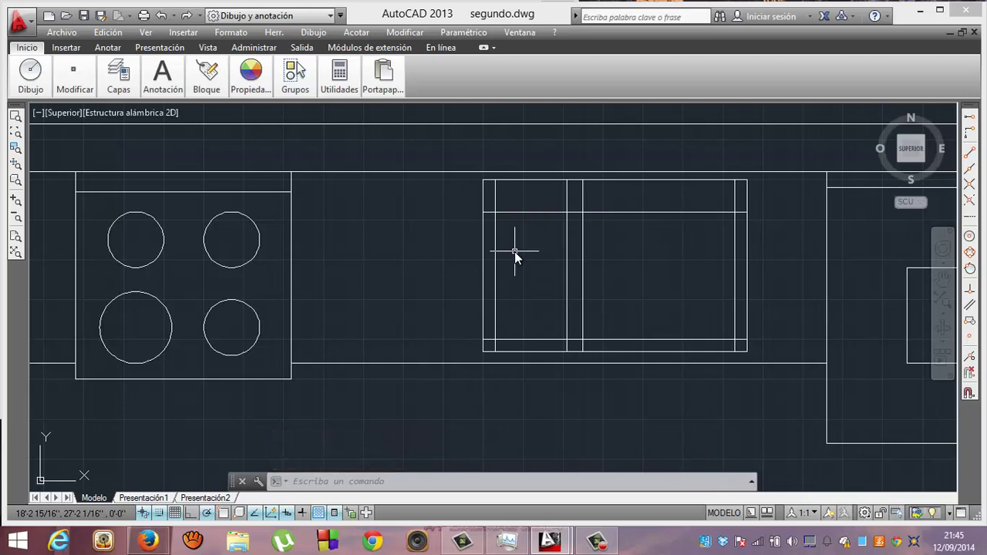
mouse_move(74, 77)
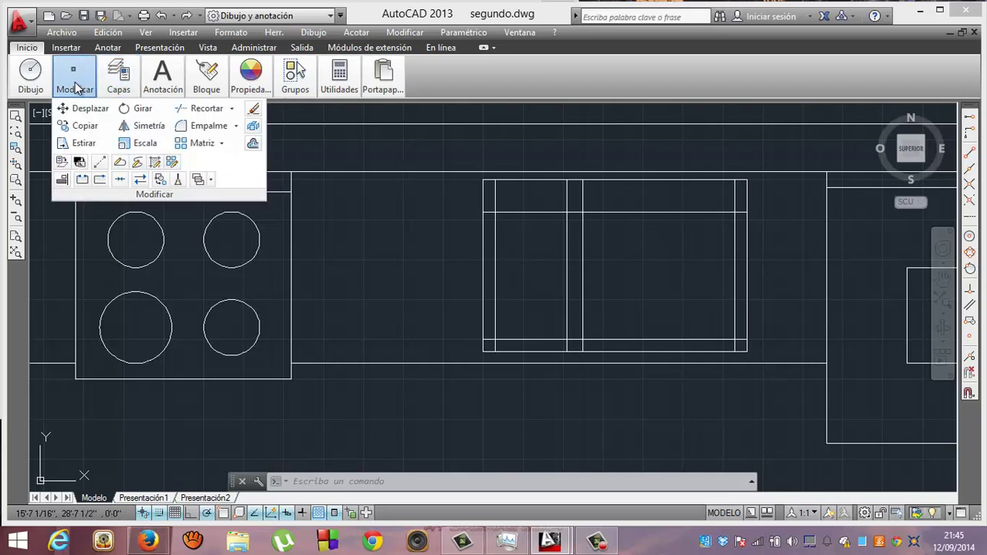
Step: Set the fillet radius to 2 and round the rectangle's top-left and bottom-left corners
click(207, 125)
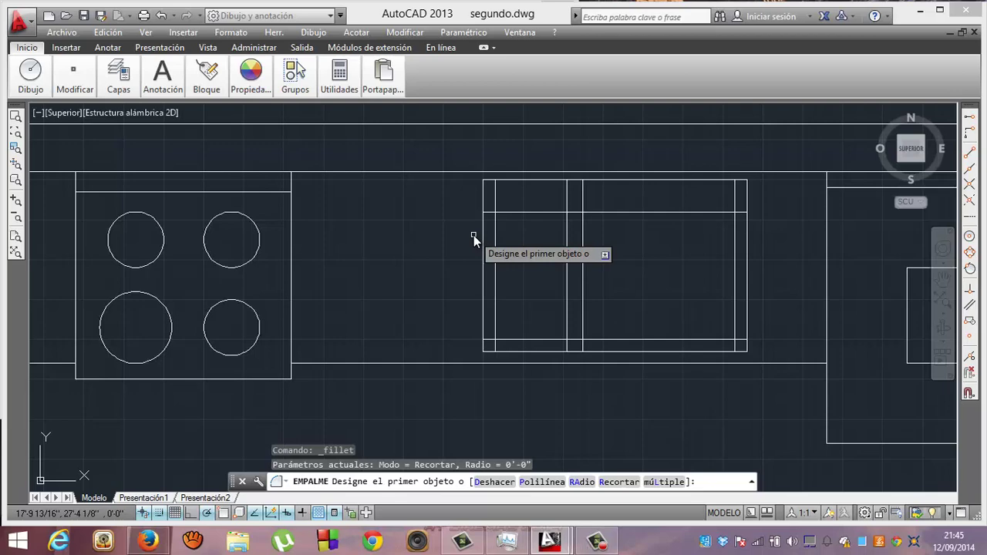
text(R)
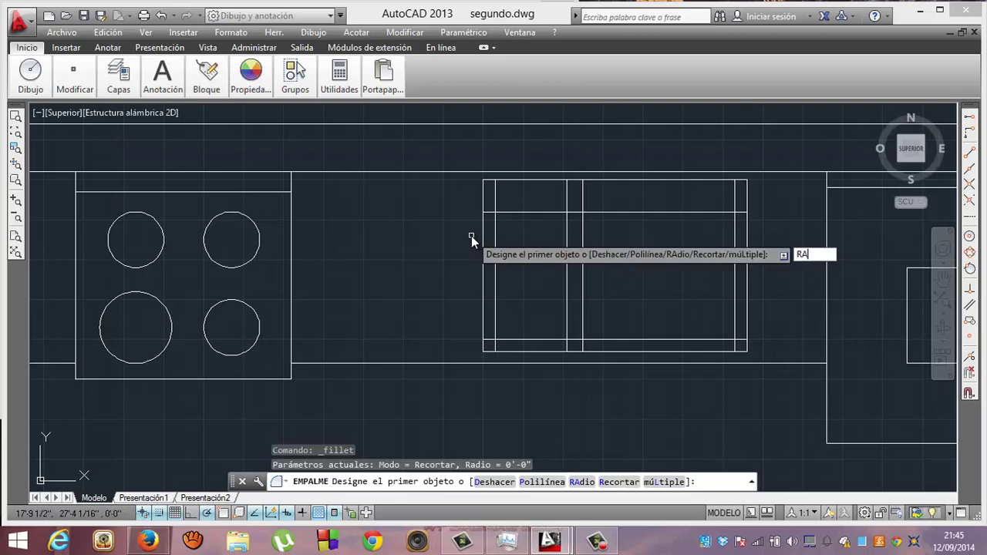
text(A)
key(Return)
text(2)
key(Return)
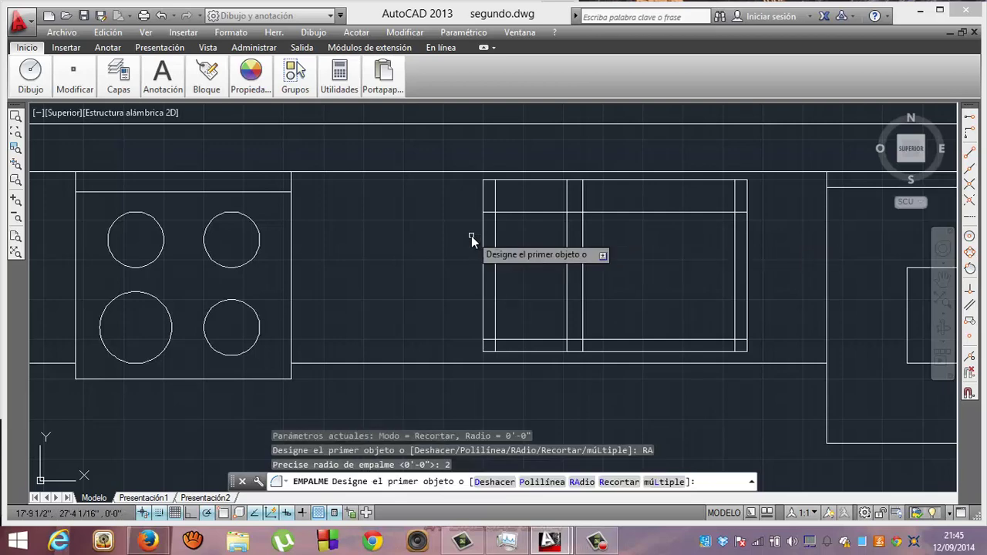
click(495, 235)
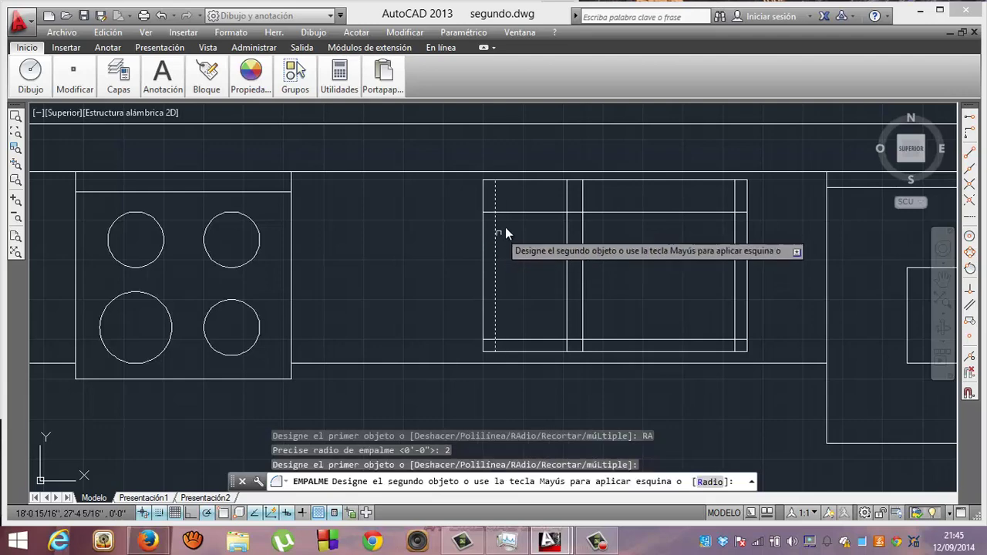
click(516, 213)
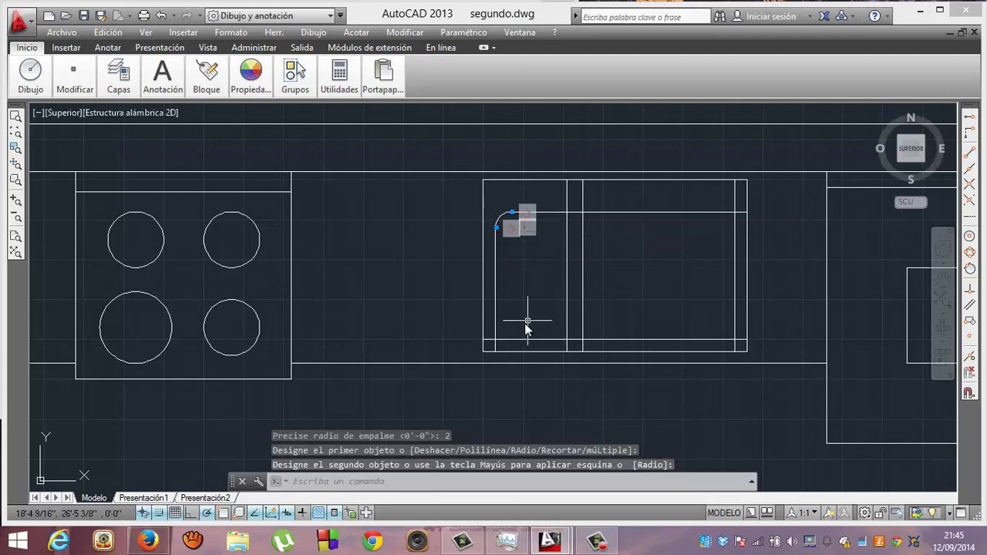
key(Return)
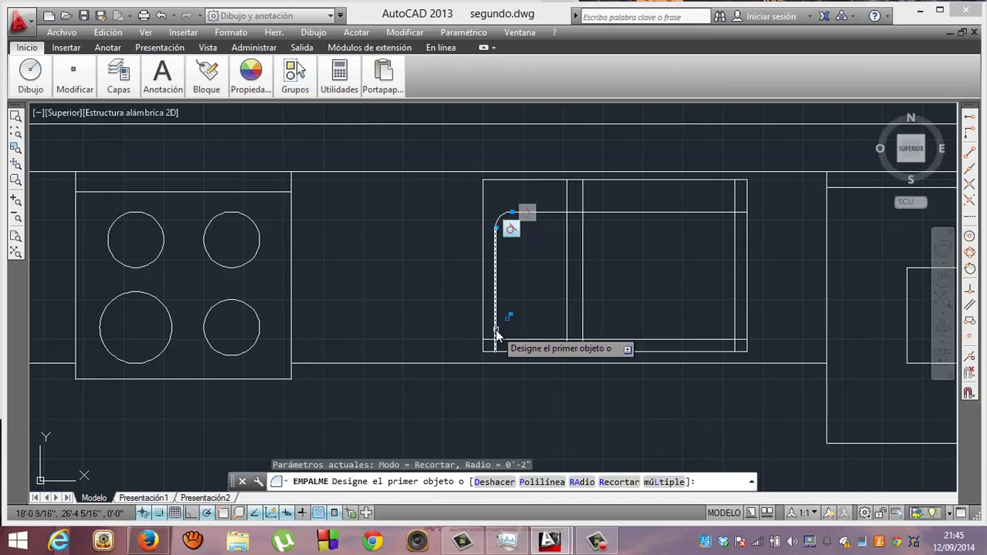
click(495, 330)
click(506, 340)
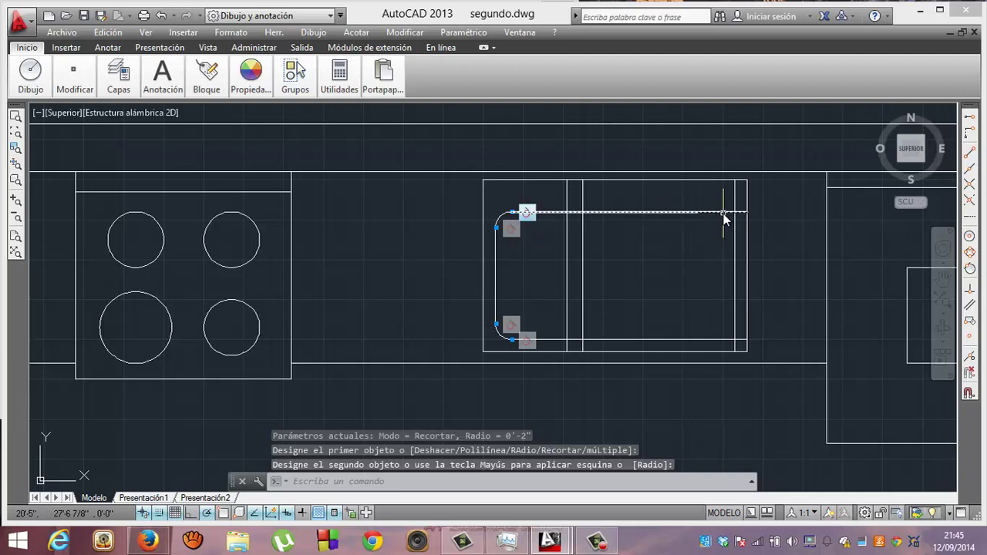
key(Return)
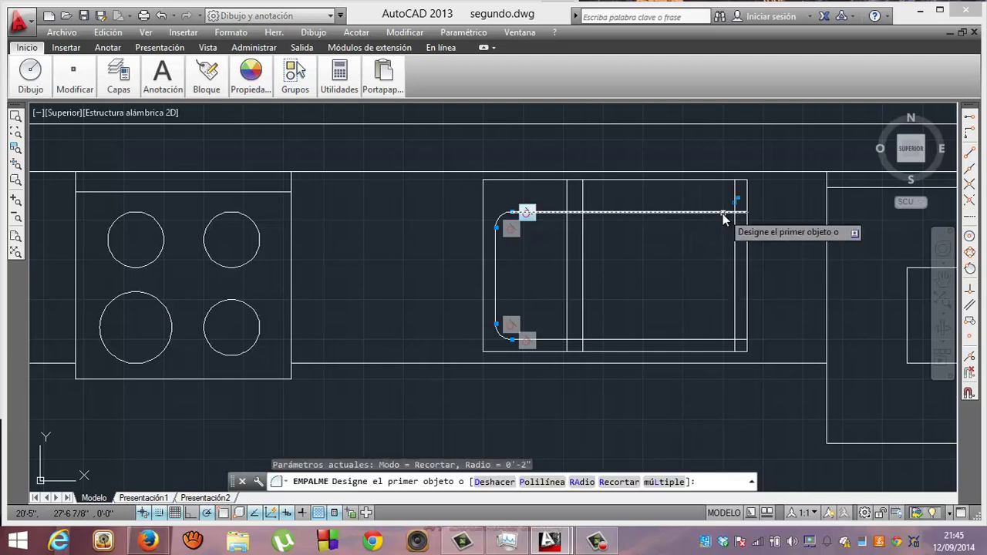
Step: Round the top-right and bottom-right corners, undoing an extra fillet at the middle divider
click(725, 213)
click(736, 231)
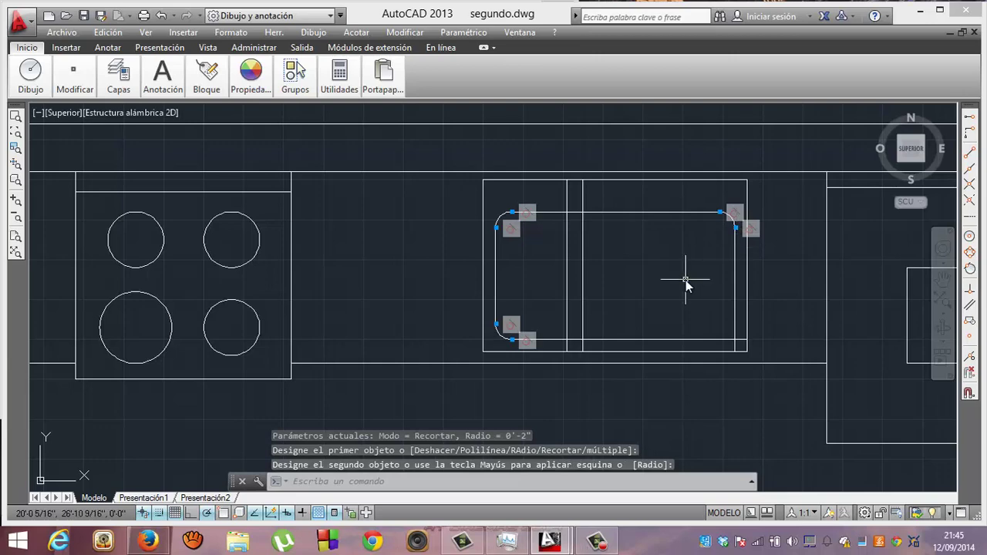
key(Return)
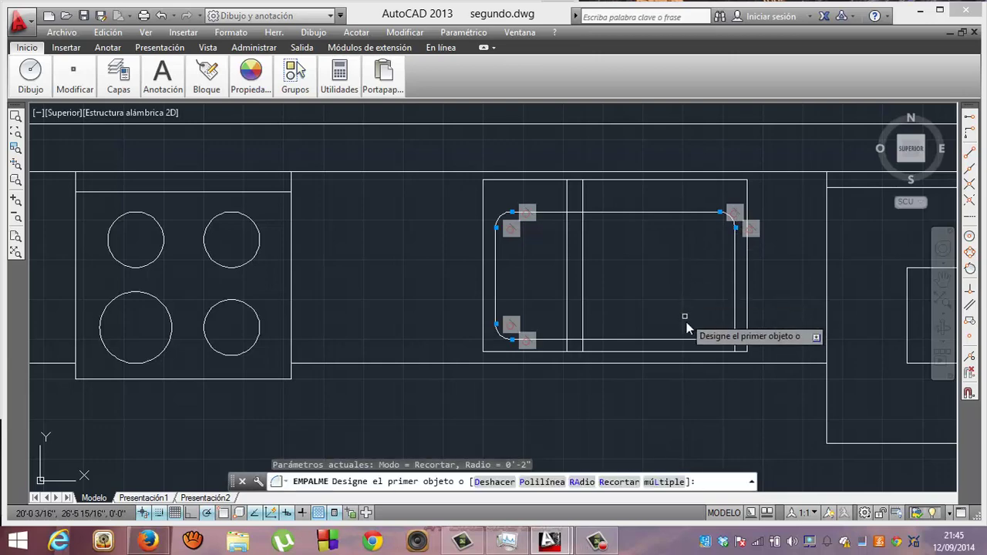
click(687, 340)
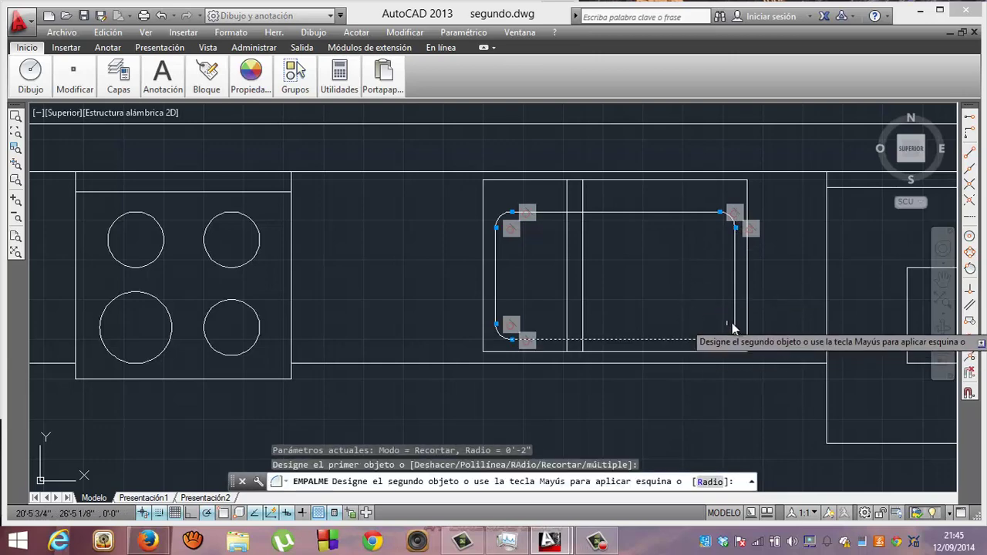
click(734, 326)
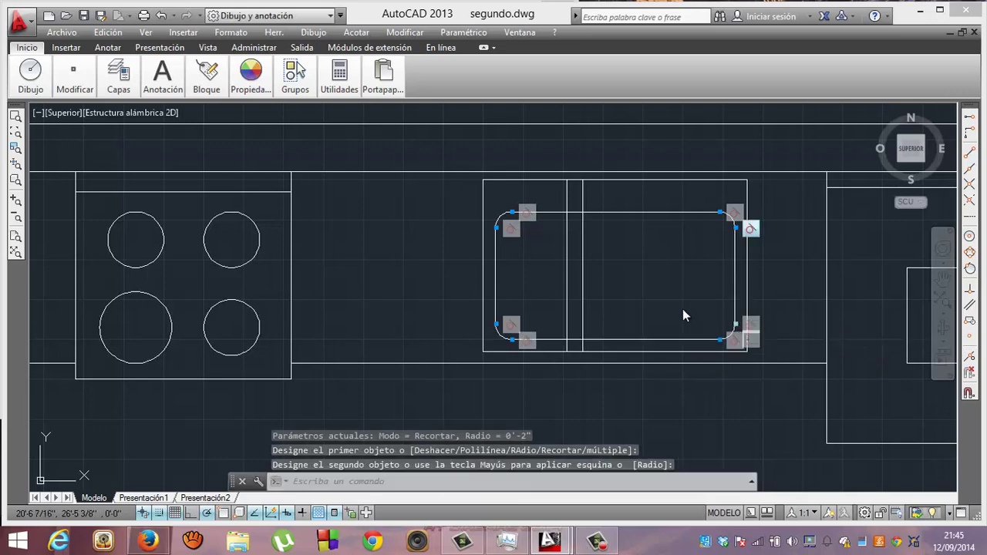
key(Return)
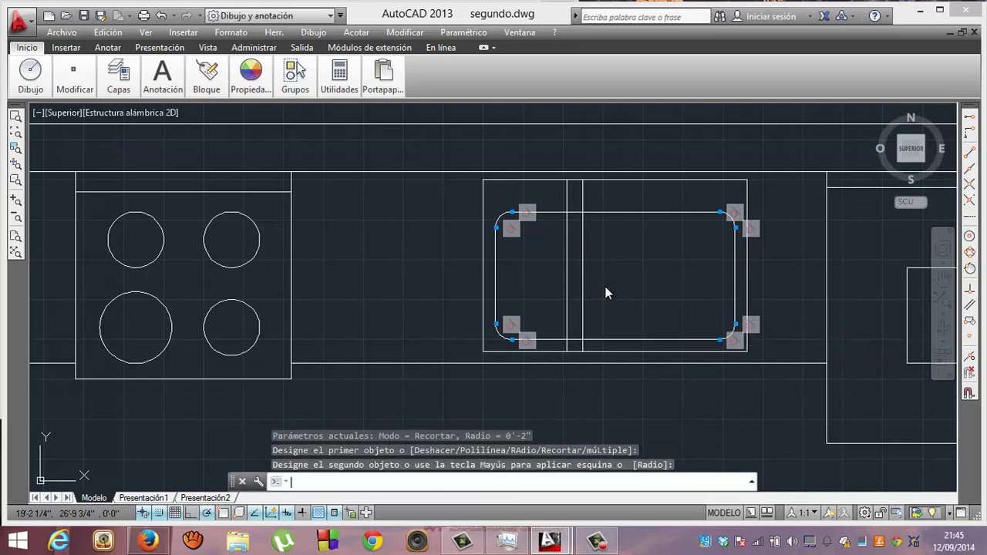
click(554, 213)
click(566, 230)
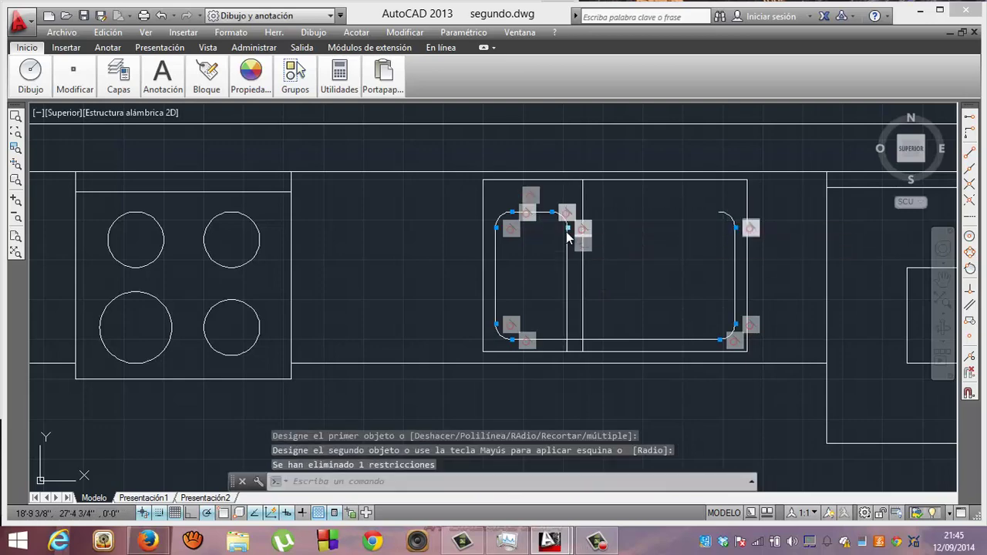
right_click(566, 251)
click(632, 276)
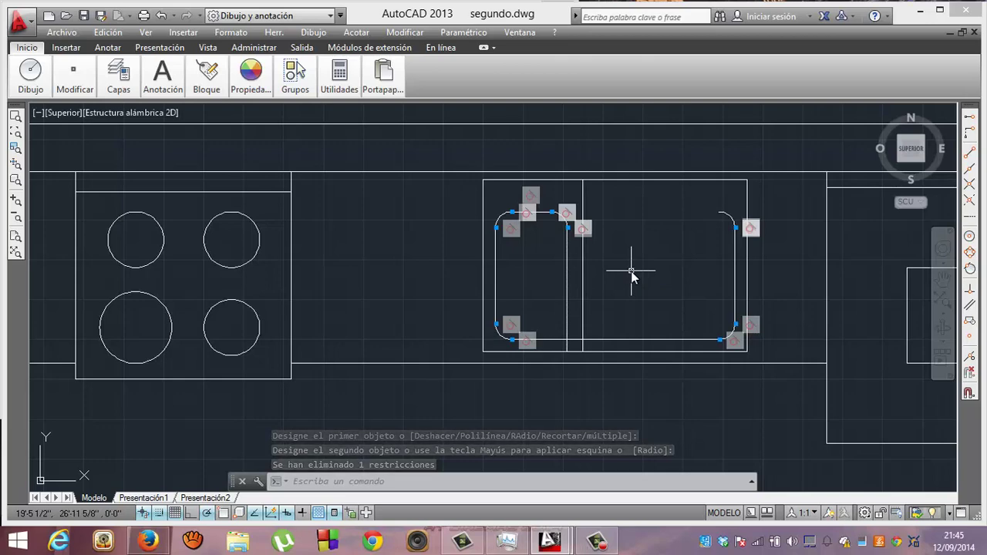
key(ctrl+z)
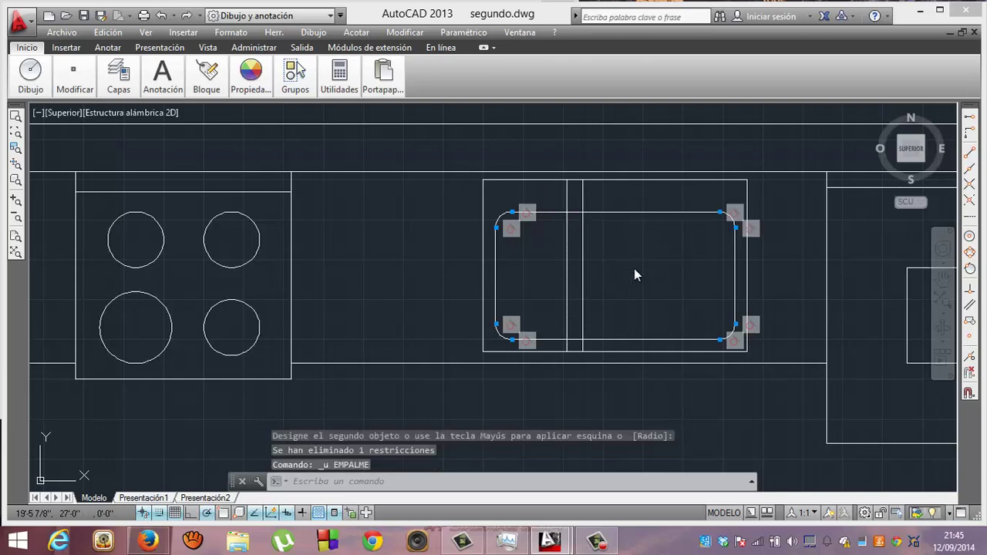
click(634, 268)
key(Escape)
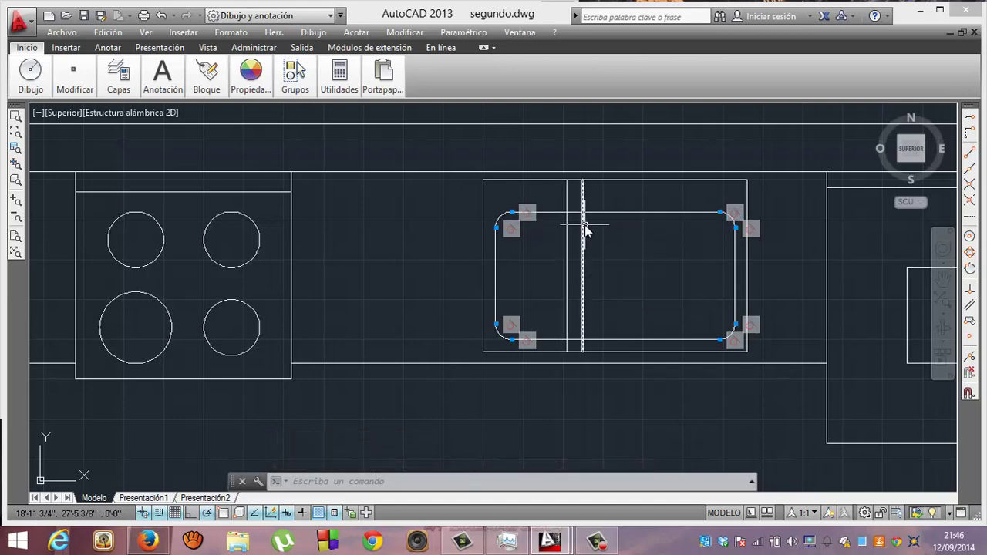
Step: Inspect the inner rectangle's top line, then start a new EMPALME fillet at 0'-2" radius
click(576, 213)
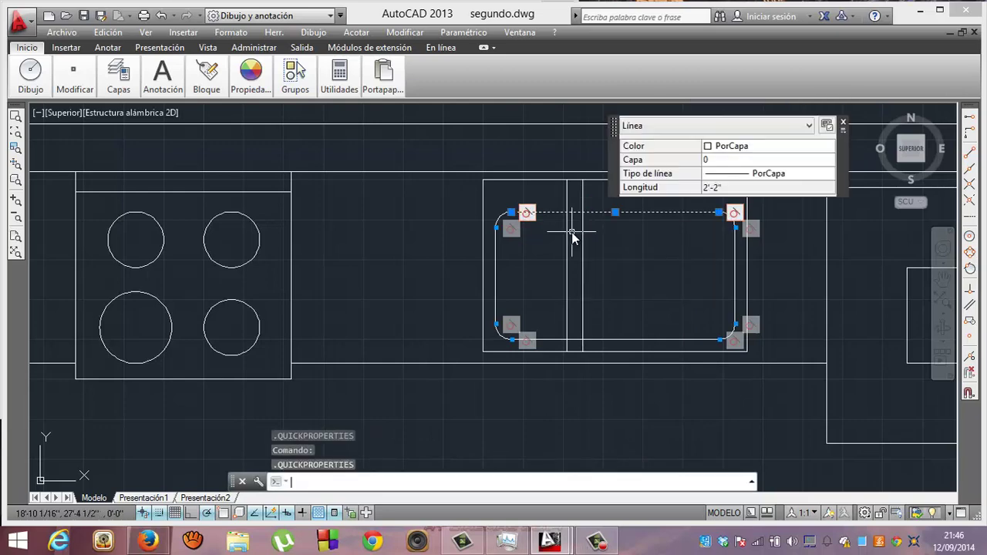
key(Escape)
key(Return)
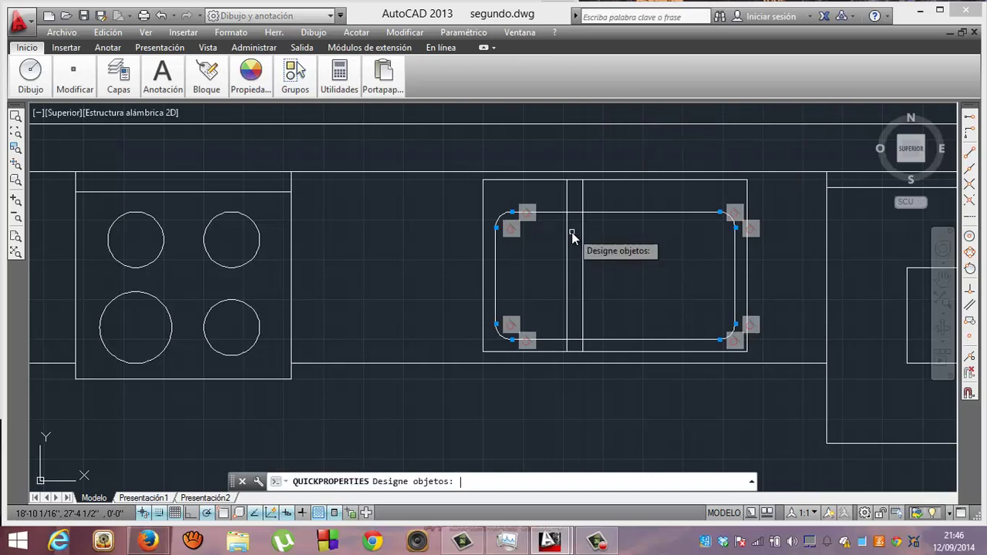
key(Escape)
text(EM)
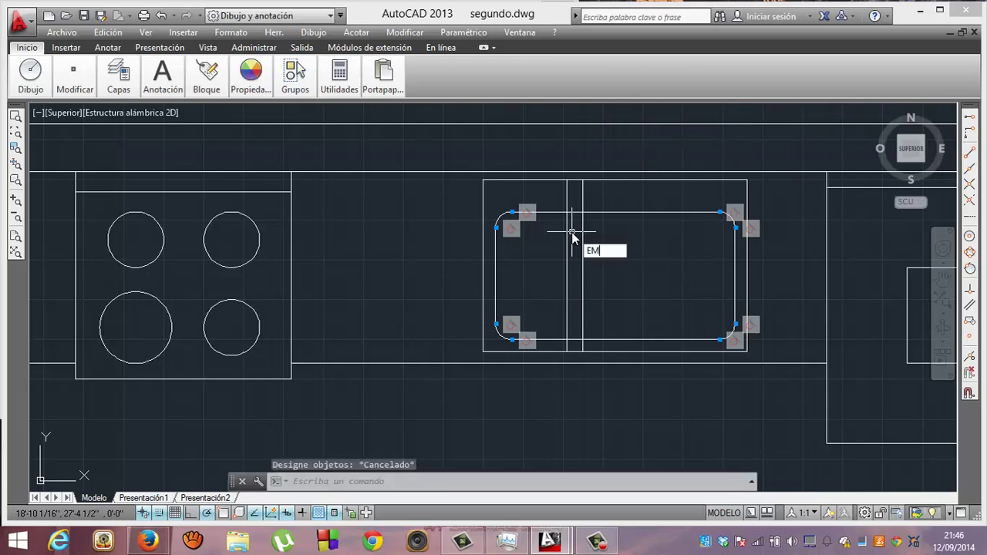
text(PALME)
key(Return)
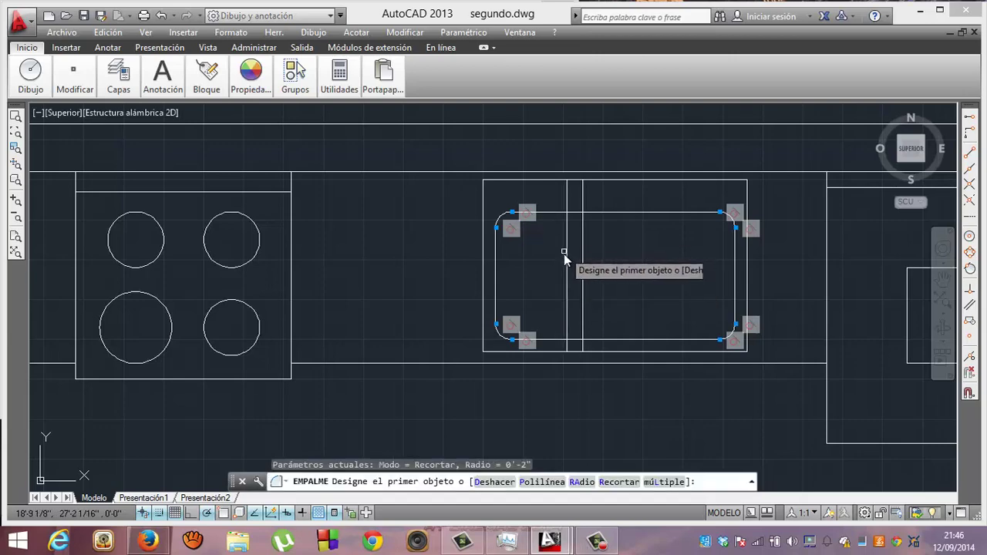
Step: Fillet the inner rectangle's bottom line against the middle divider
click(572, 339)
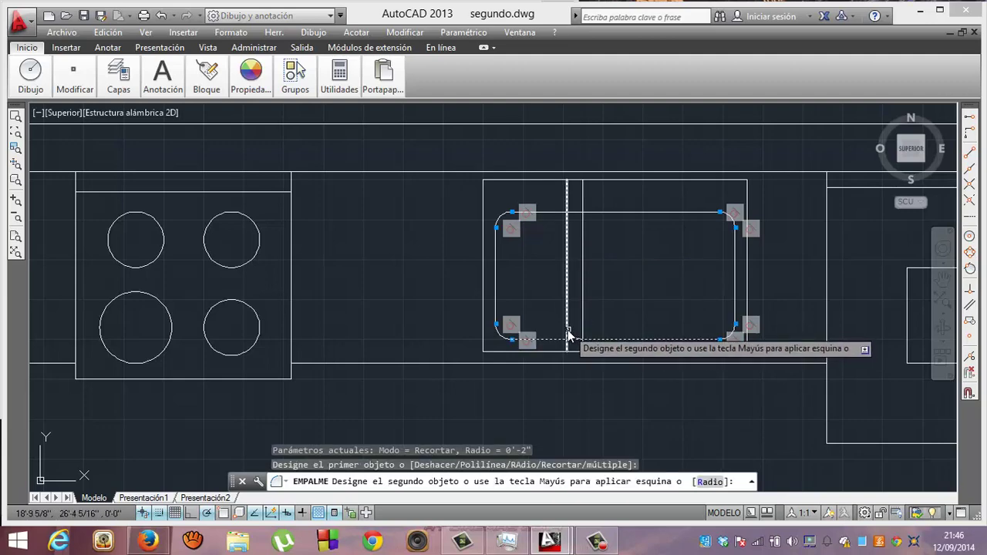
click(566, 325)
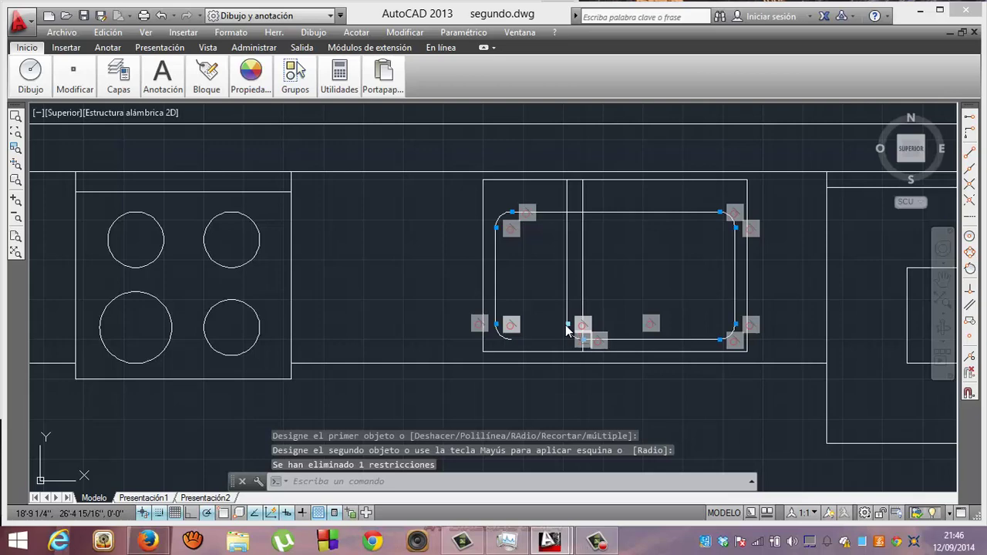
key(ctrl+x)
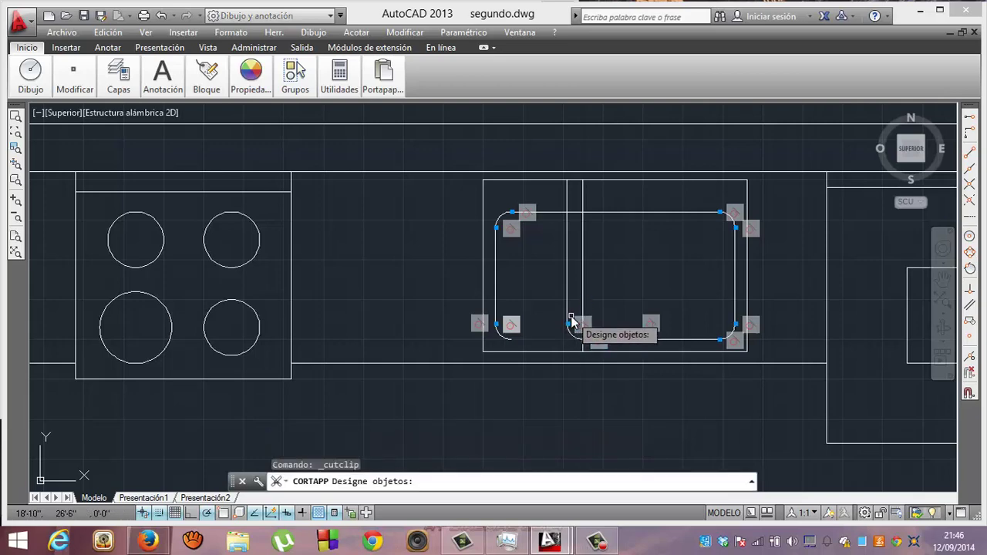
Step: Undo the clip and fillet edits so the inner border is one four-corner rounded rectangle
key(ctrl+z)
key(ctrl+z)
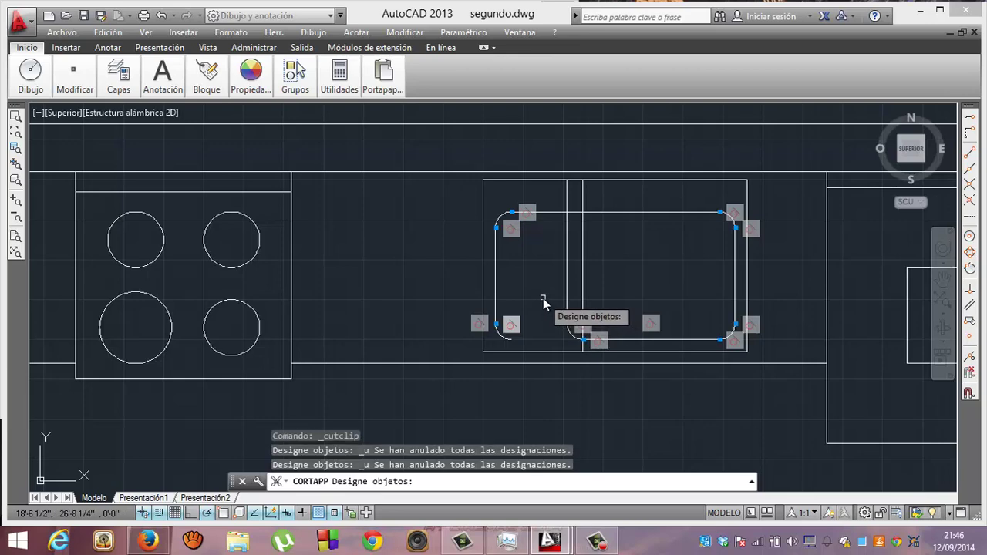
key(Escape)
key(Escape)
key(Escape)
key(ctrl+z)
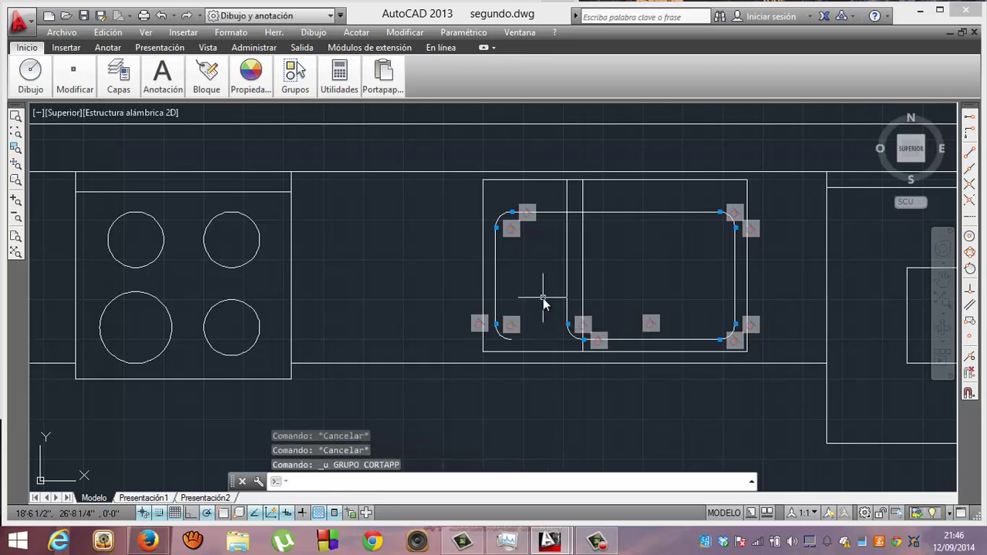
key(ctrl+z)
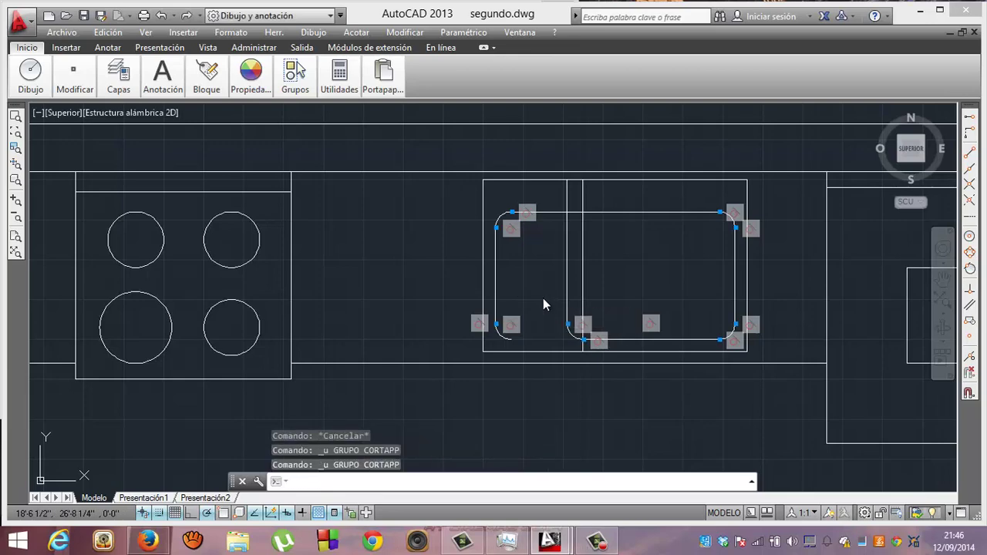
key(ctrl+z)
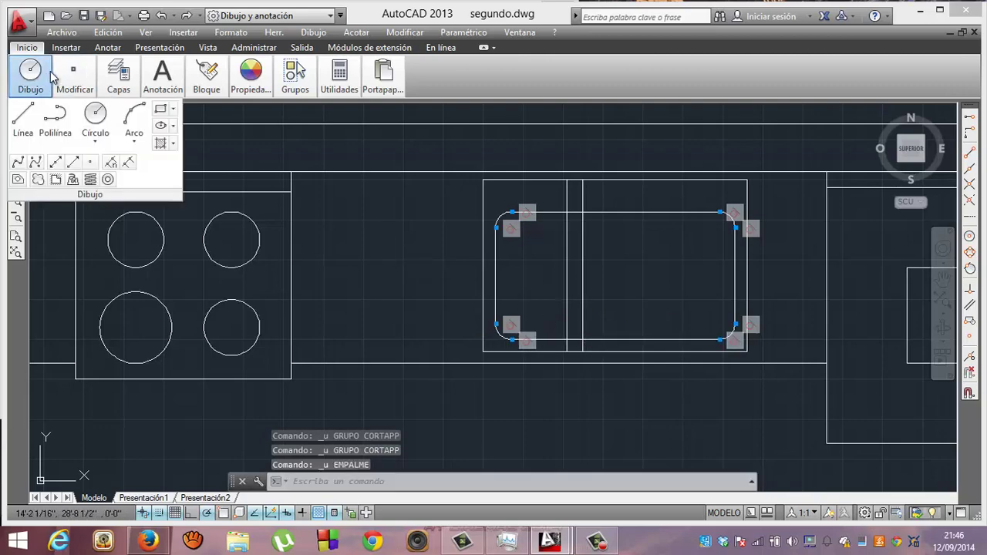
mouse_move(74, 77)
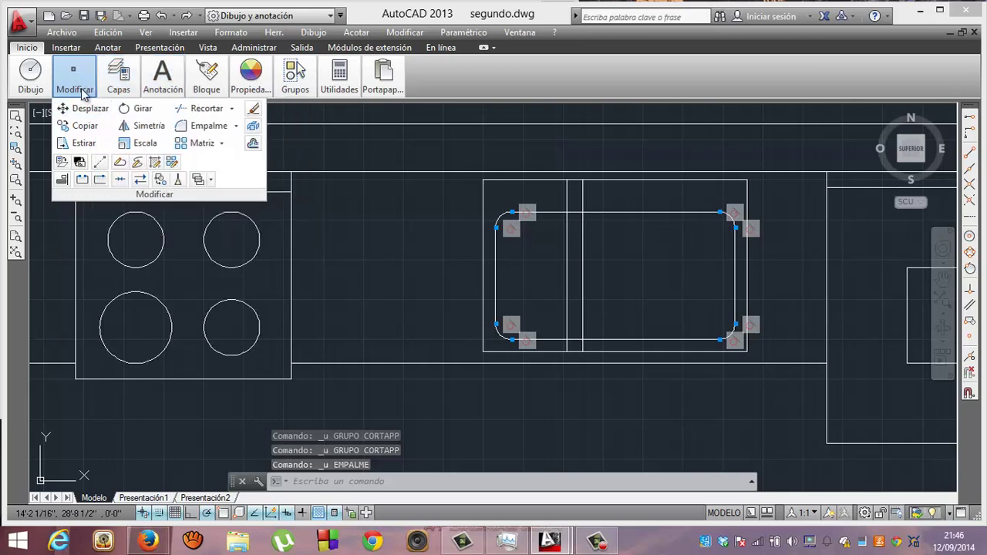
click(192, 127)
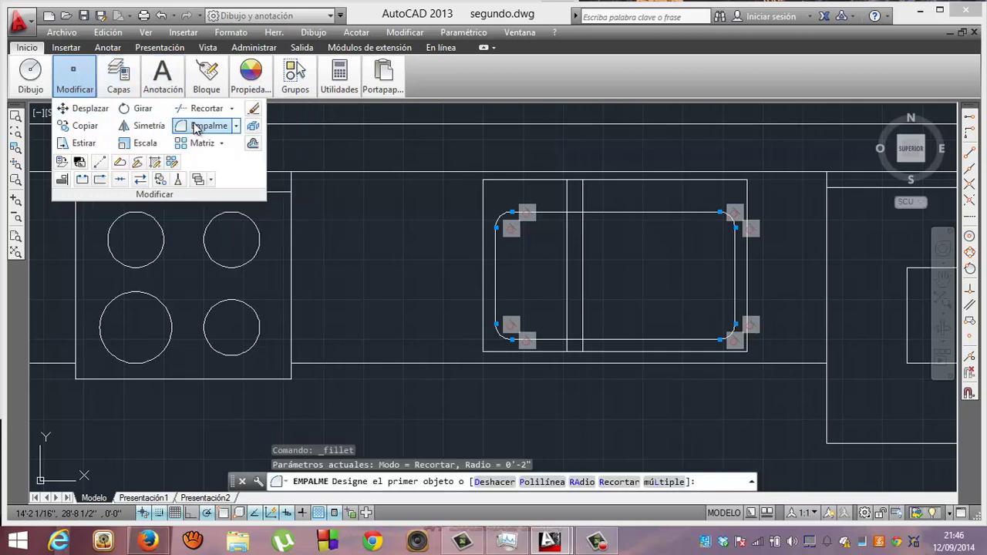
click(560, 340)
click(565, 338)
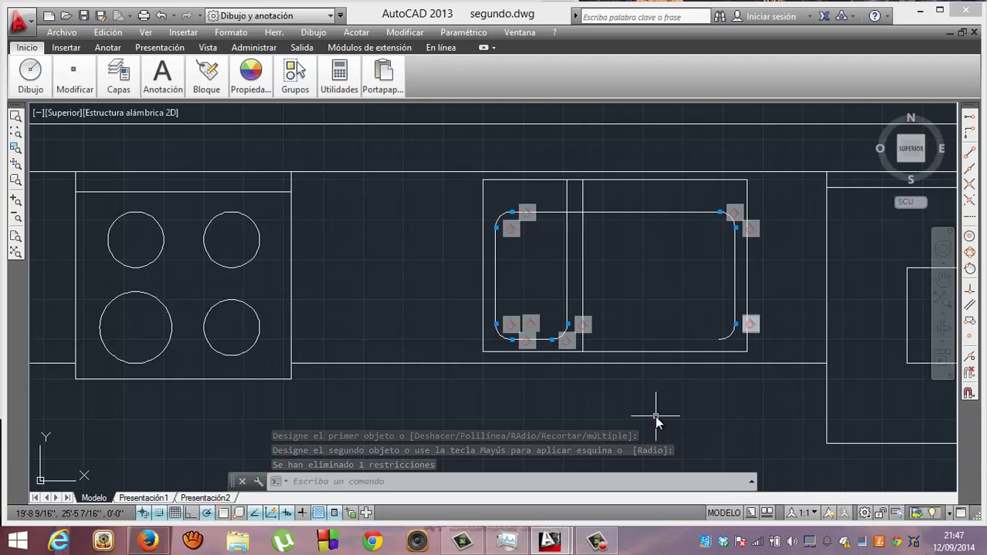
key(Escape)
key(Escape)
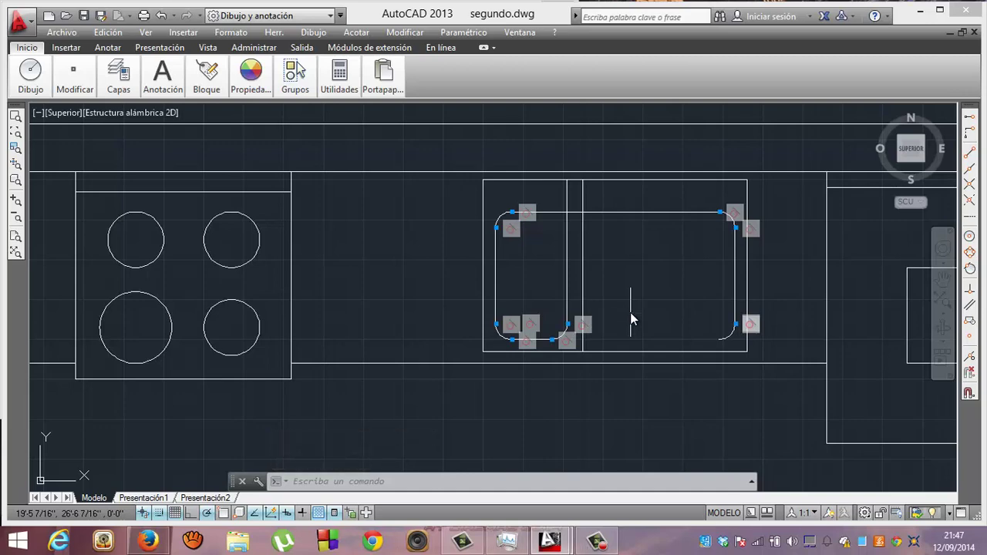
key(ctrl+z)
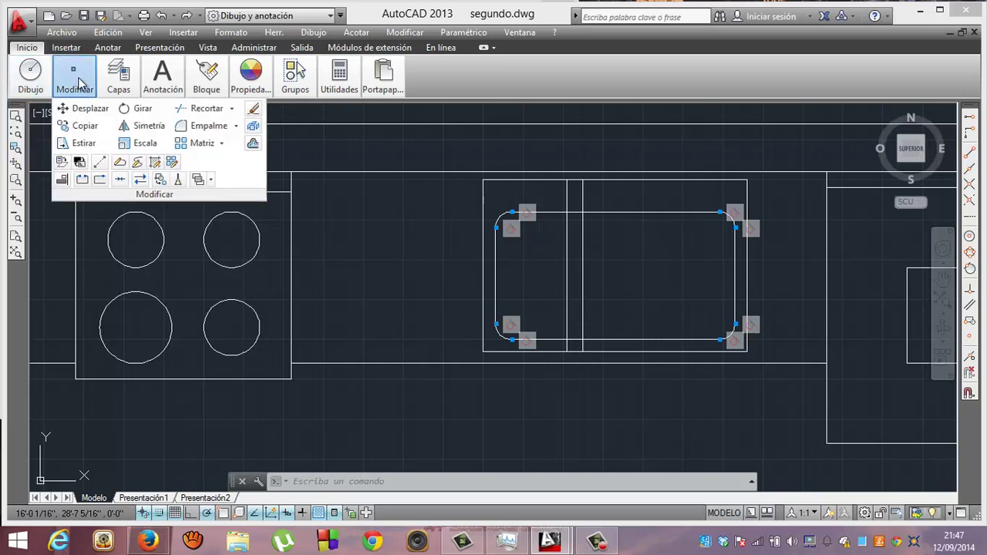
mouse_move(74, 79)
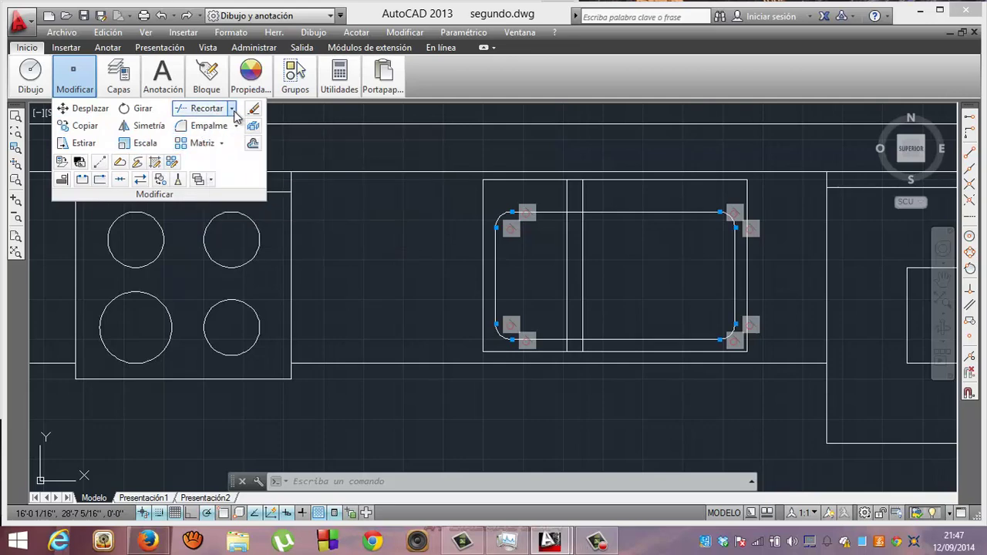
click(233, 109)
click(232, 109)
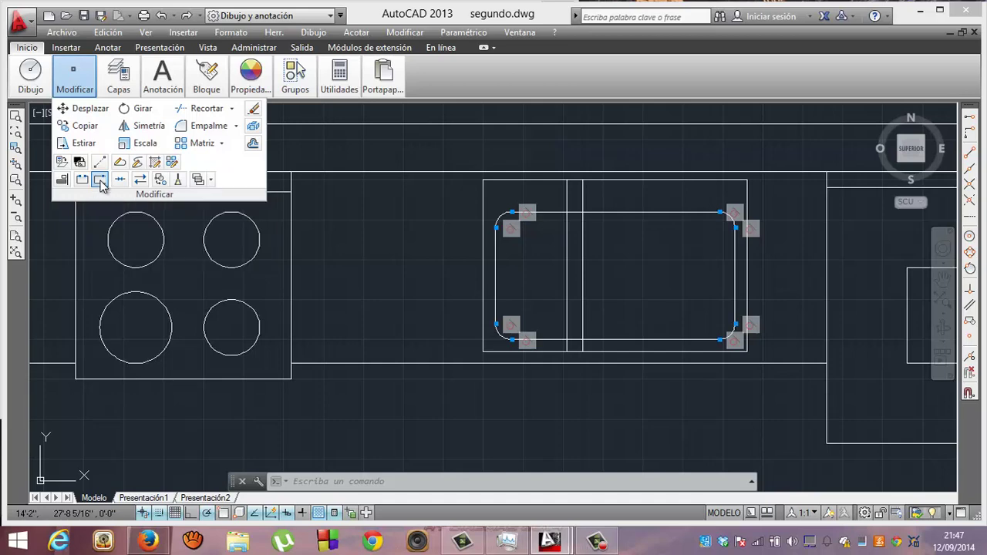
Step: Break the inner rectangle's top edge at the vertical divider line
click(101, 182)
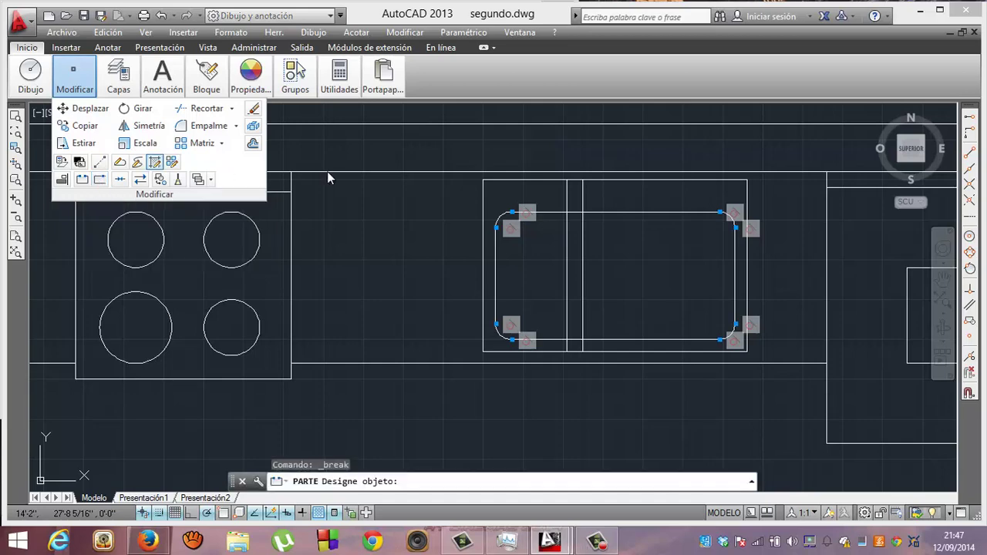
click(577, 212)
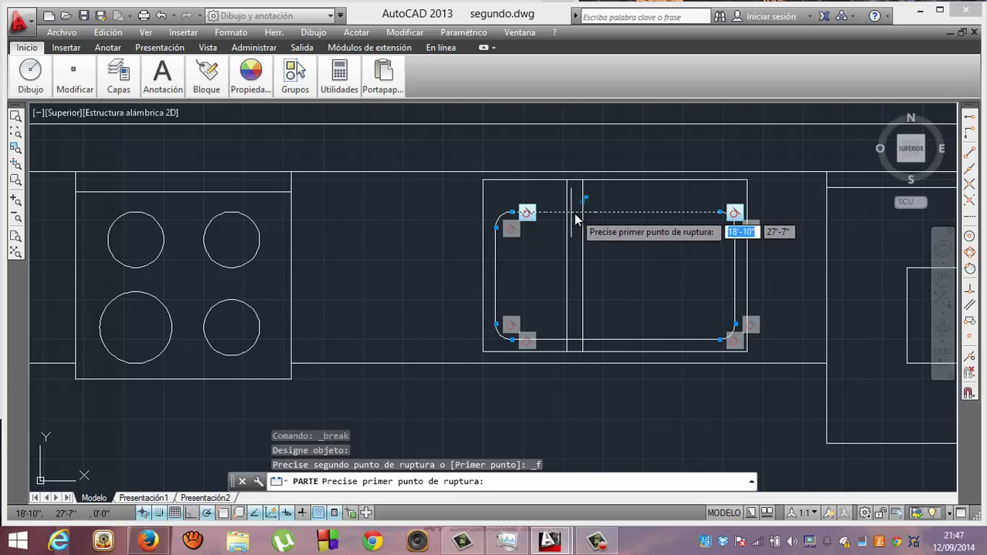
click(575, 216)
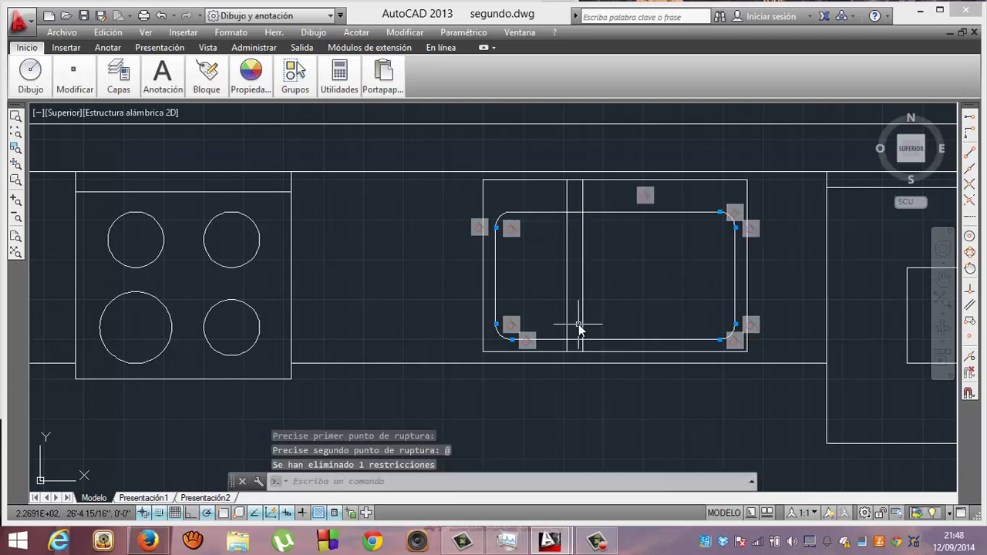
click(538, 214)
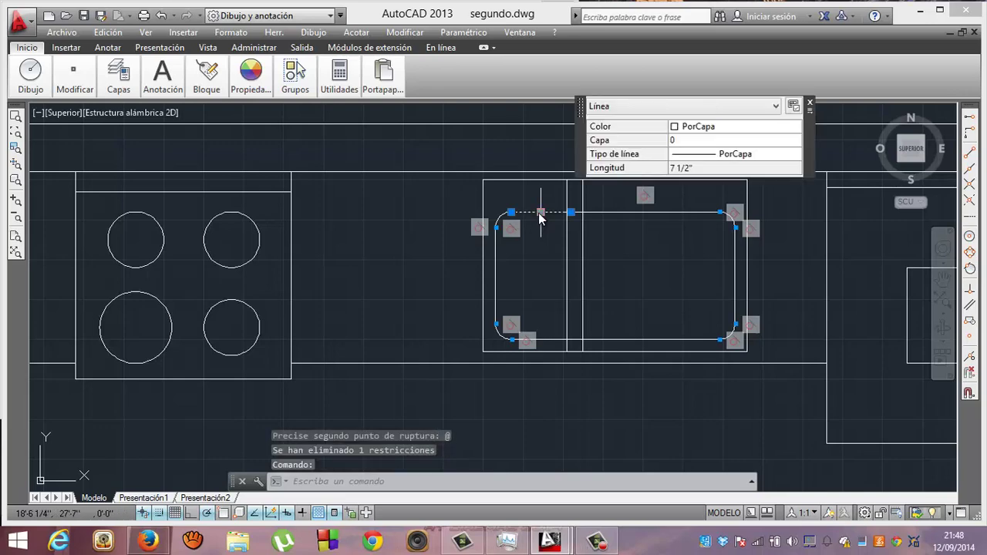
key(Escape)
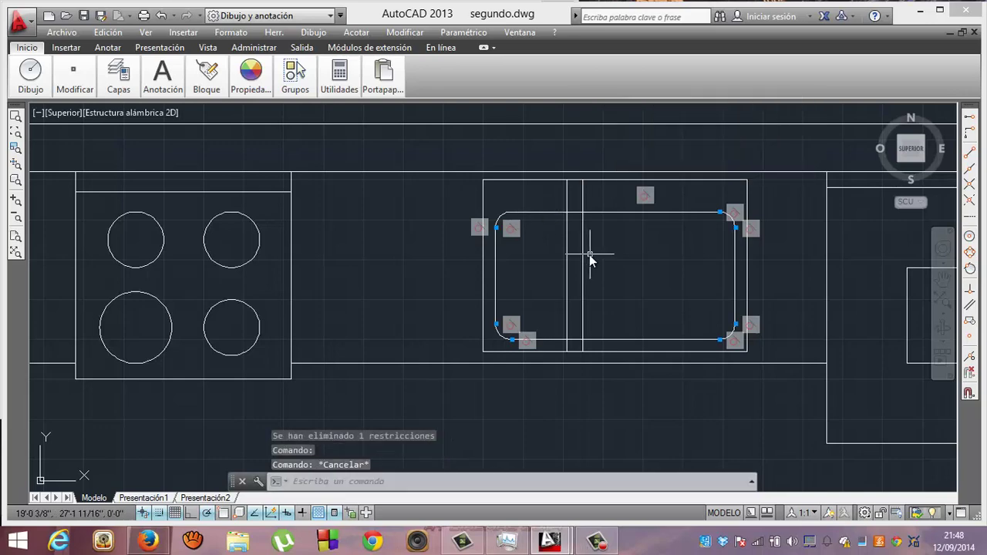
Step: Break the inner rectangle's bottom edge at the vertical divider line
click(74, 81)
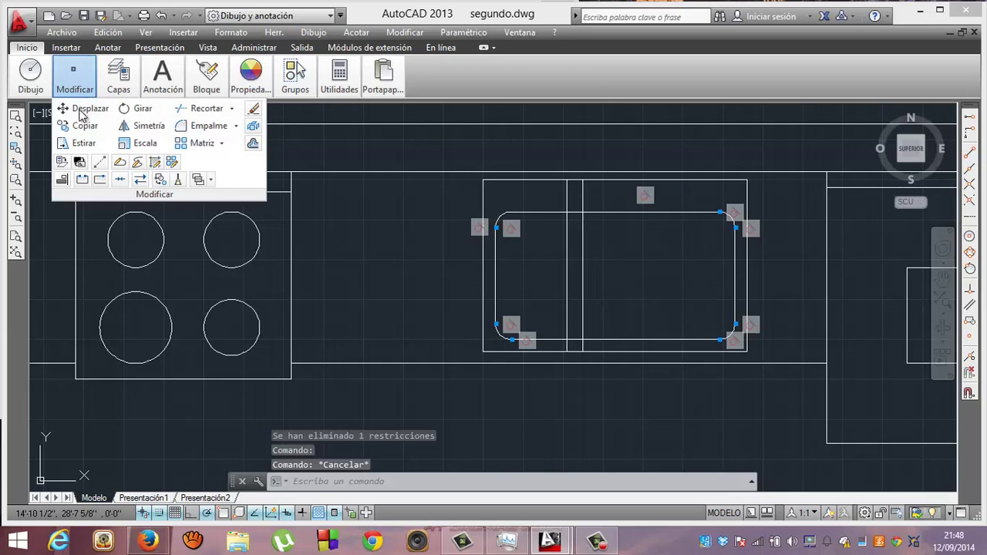
click(99, 179)
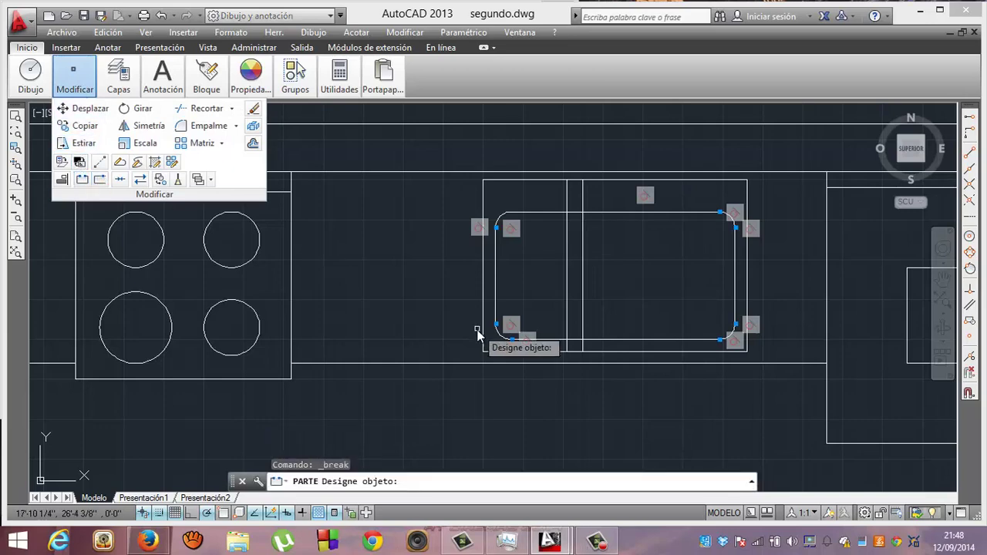
click(578, 340)
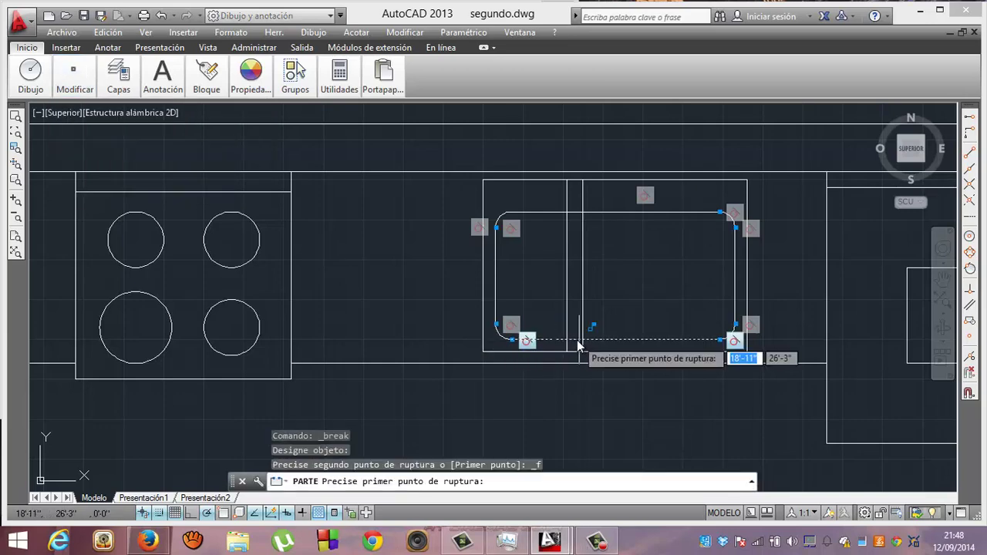
click(572, 340)
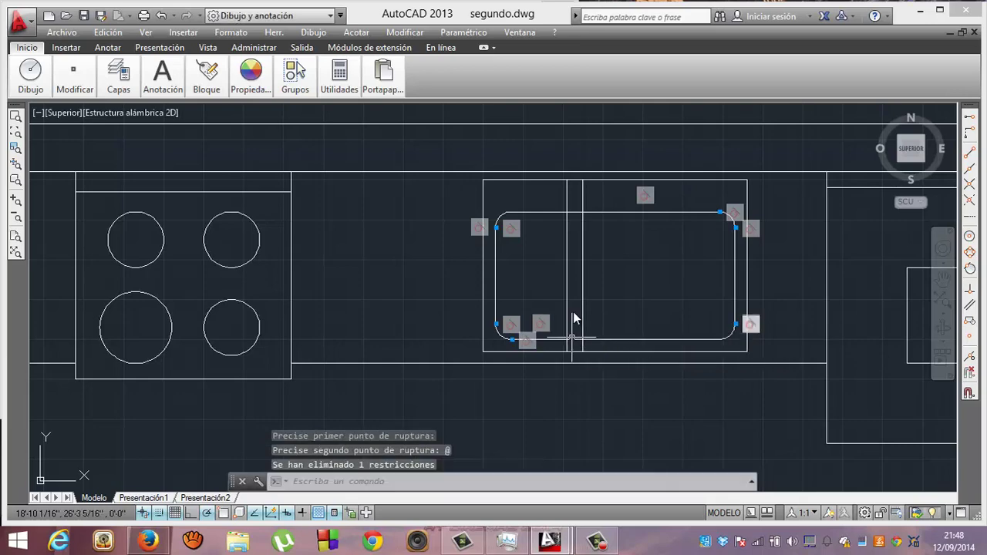
click(578, 250)
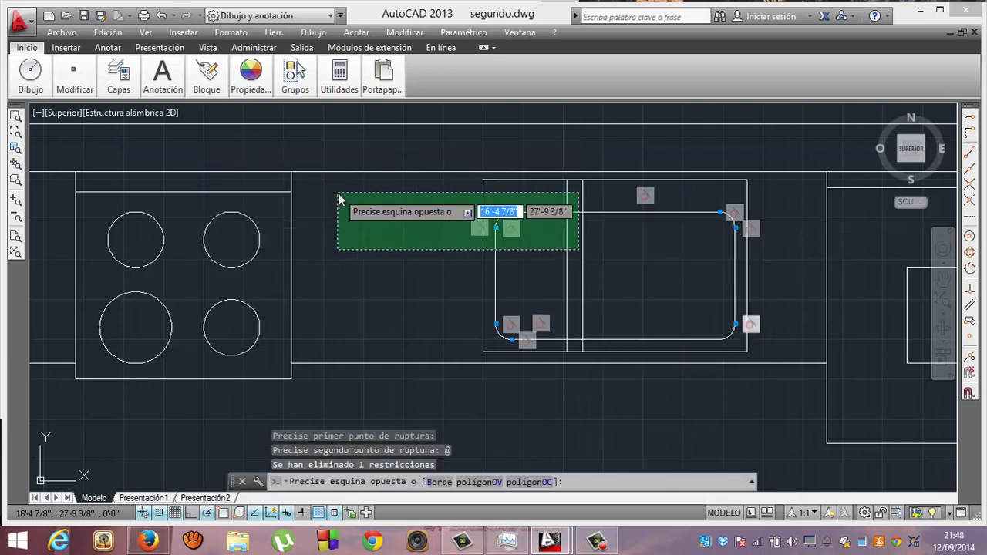
key(Escape)
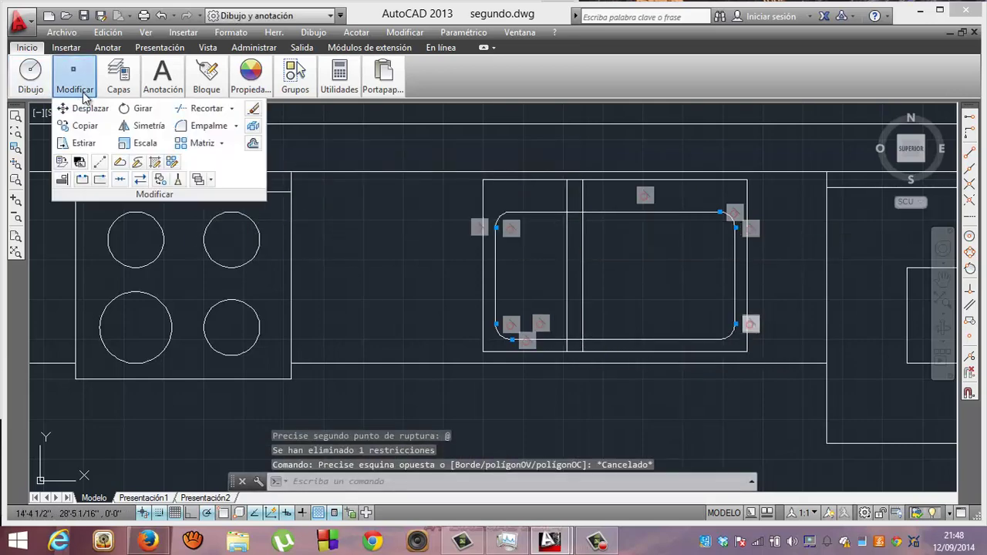
click(202, 126)
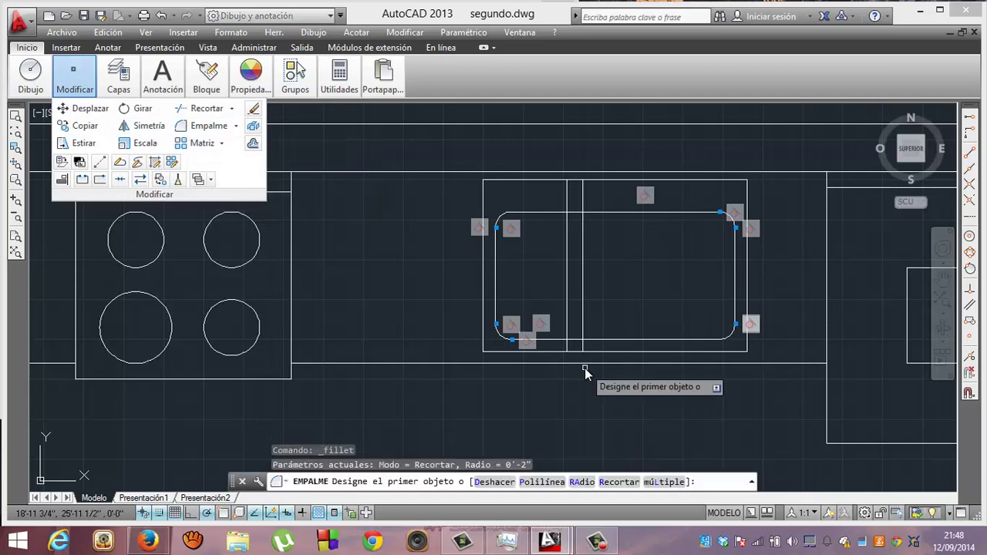
Step: Fillet the left bottom and left top edge pieces against the divider with 2" radius
click(551, 340)
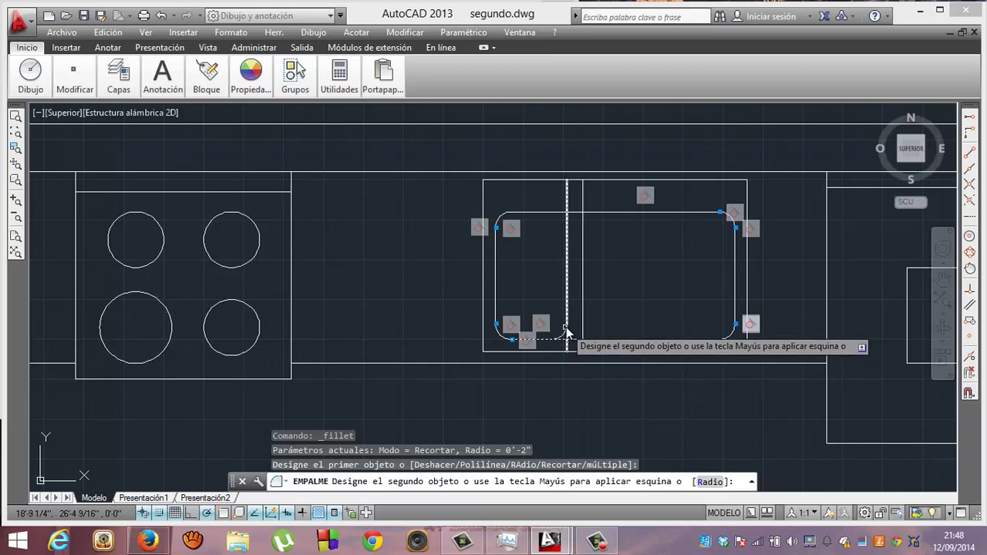
click(562, 219)
key(Return)
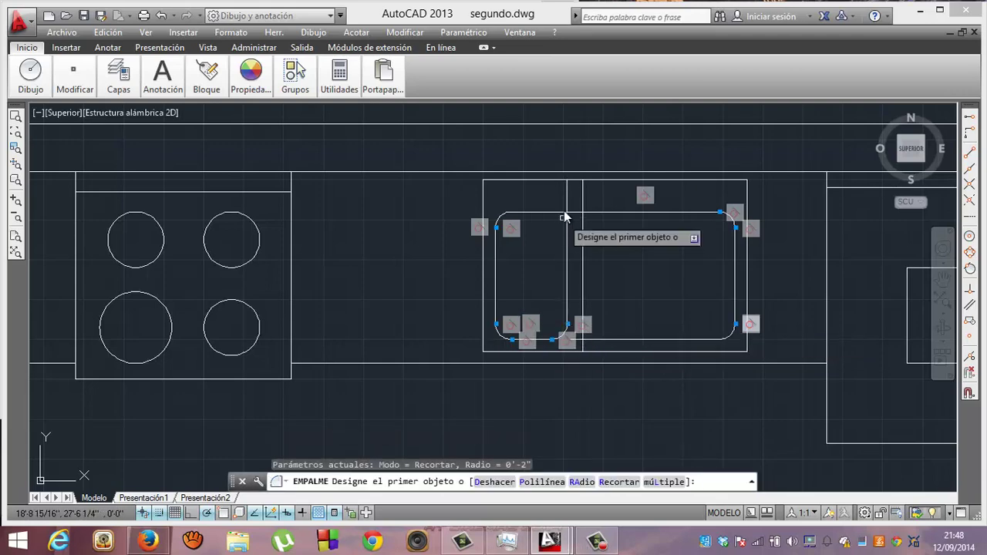
click(562, 216)
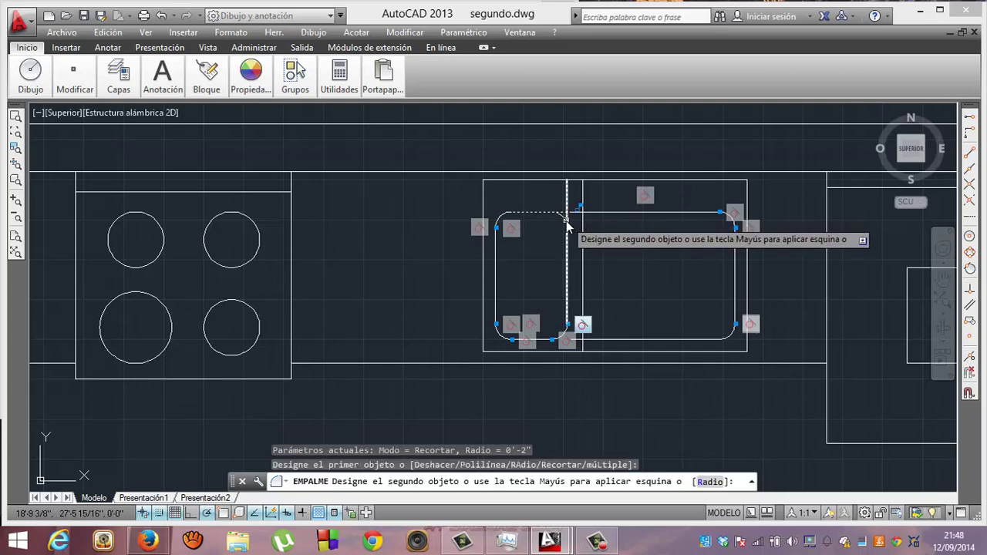
click(568, 231)
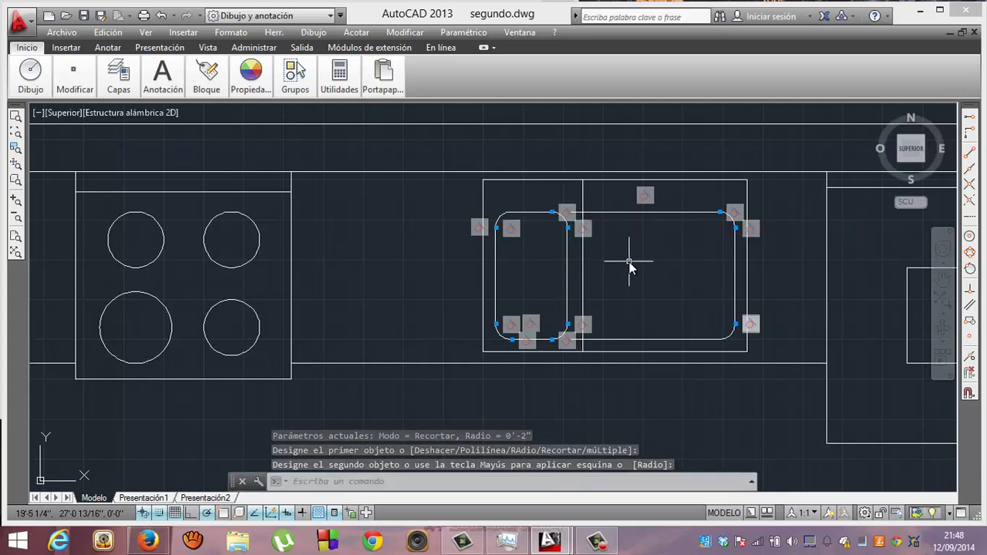
key(Return)
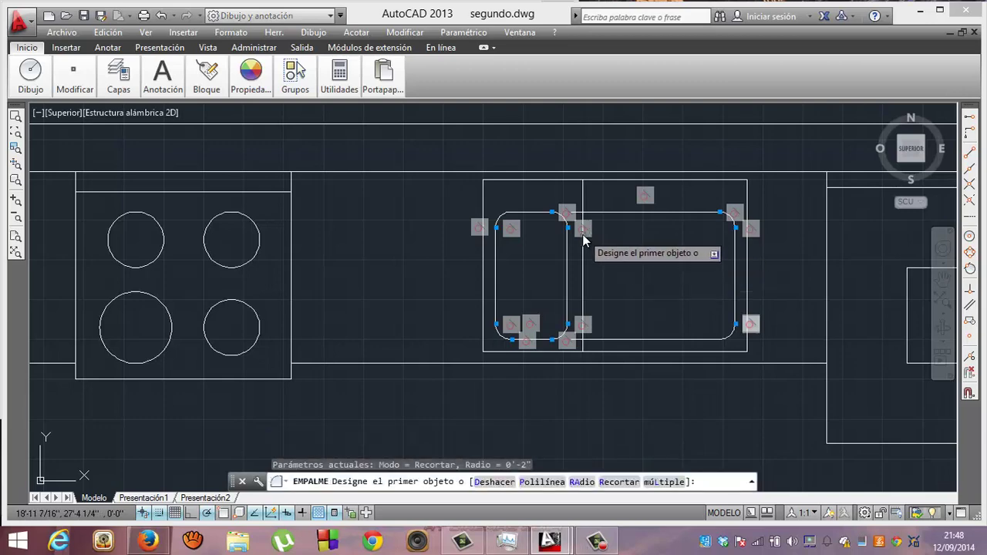
Step: Fillet the divider against the right top and right bottom edge pieces with 2" radius
click(582, 245)
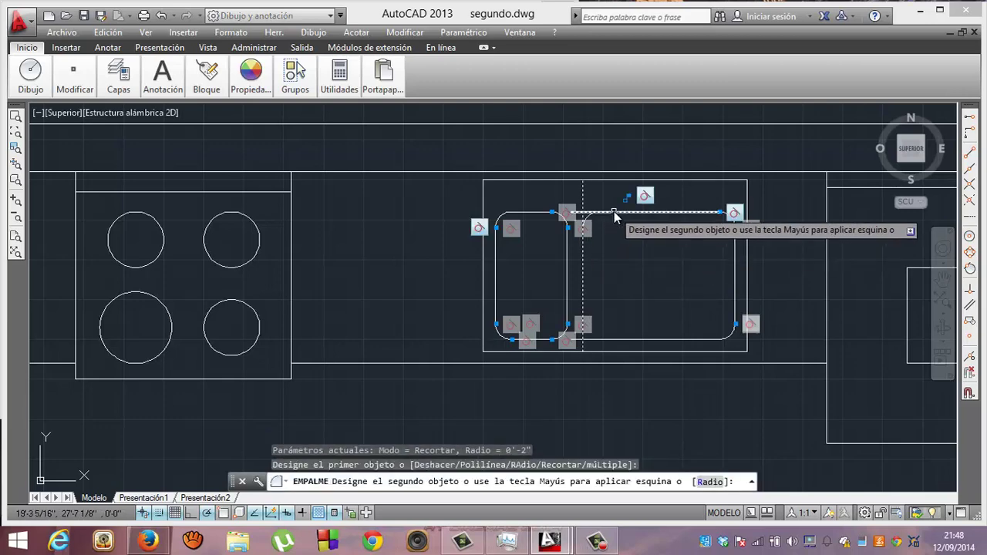
click(614, 215)
key(Return)
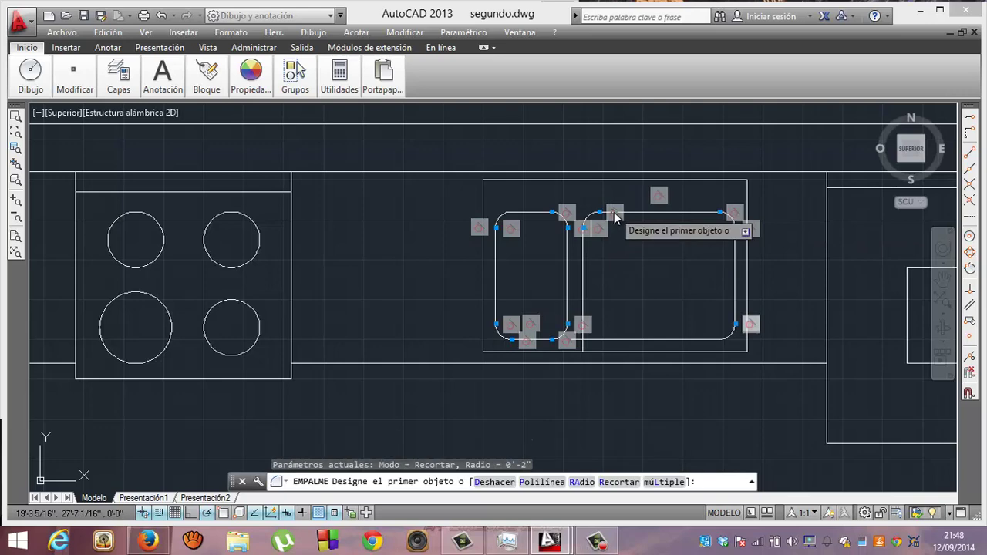
click(584, 297)
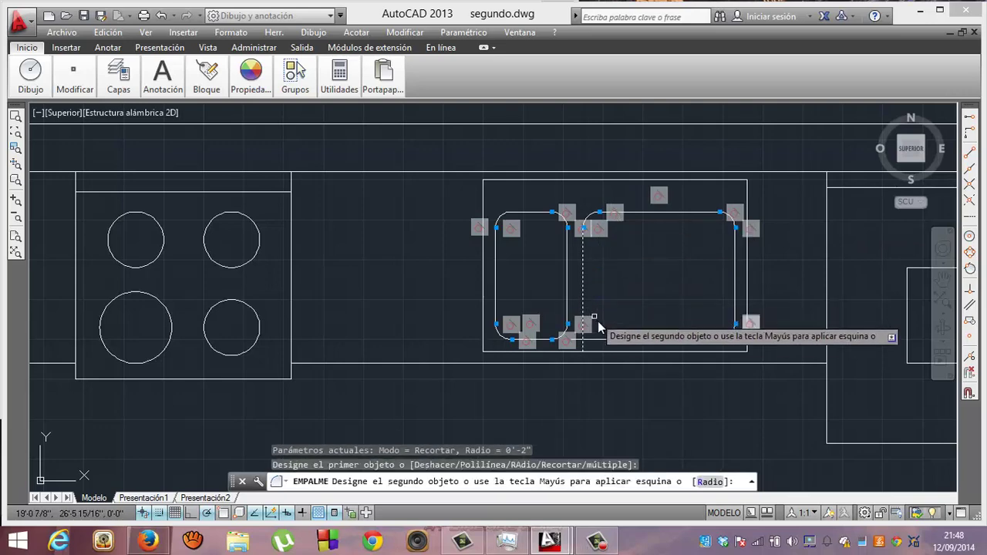
click(602, 341)
key(Return)
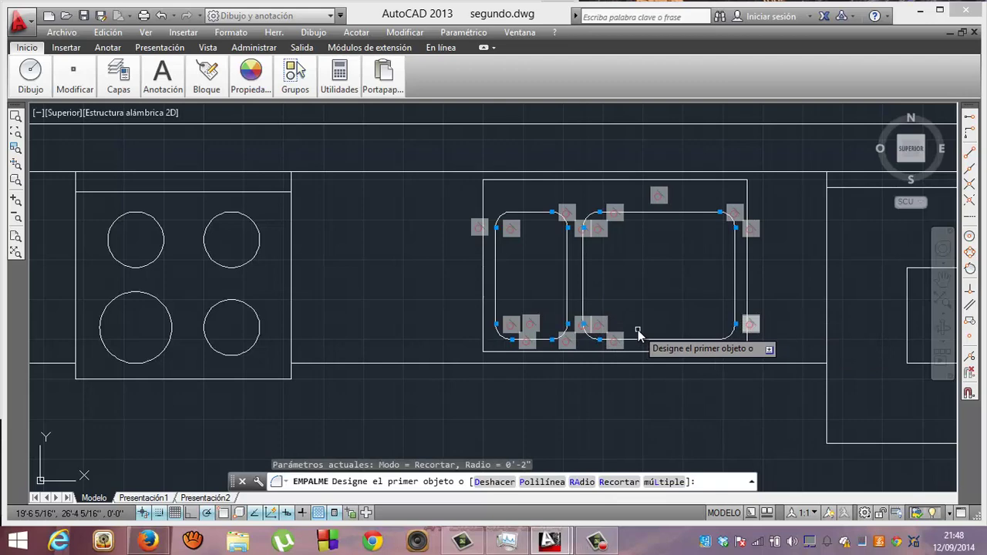
click(595, 541)
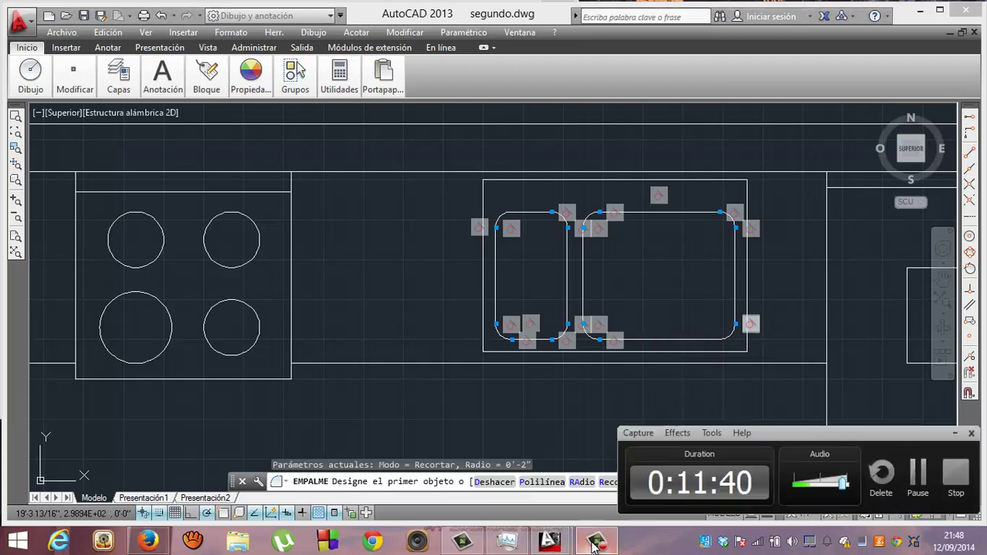